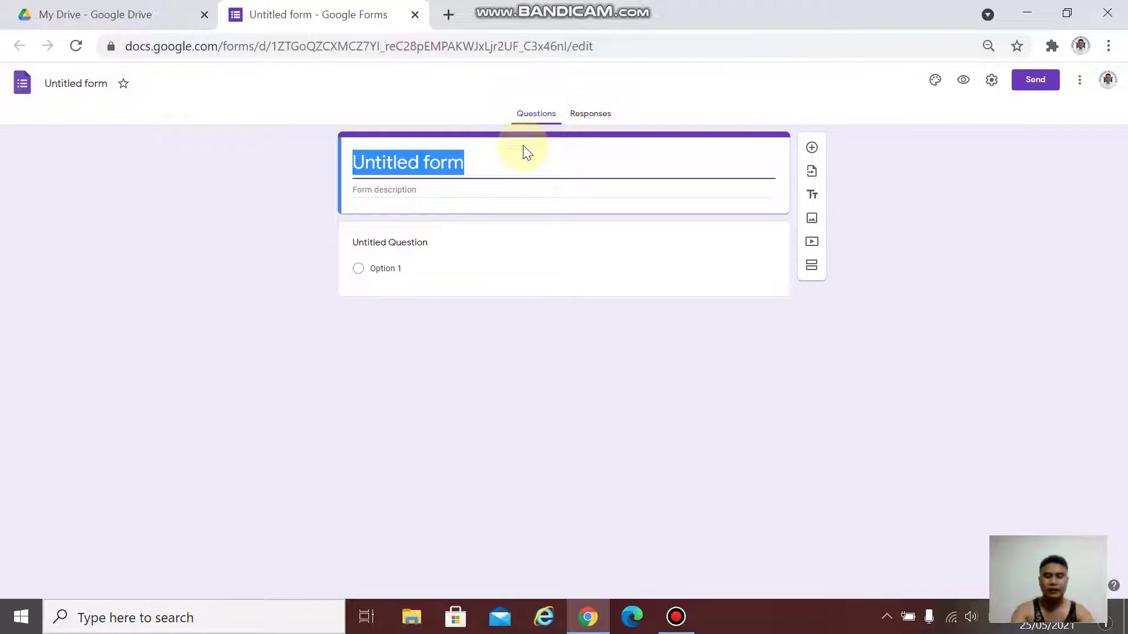
Title the form "Summative Test in Literature" and give the form file the same name
{"action": "type", "text": "Summati"}
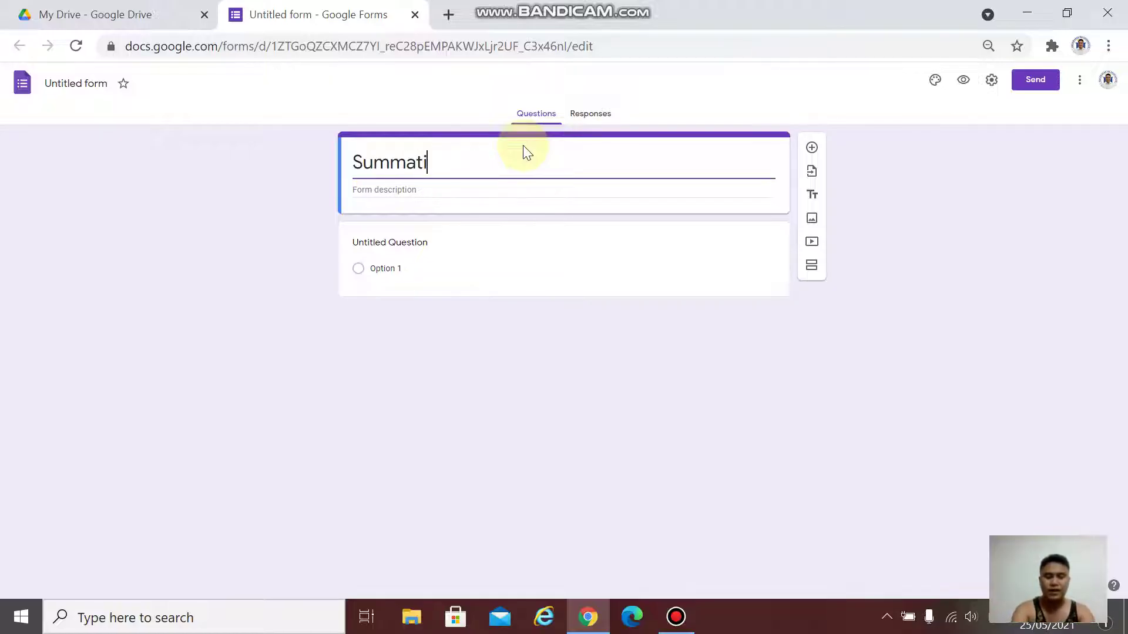
{"action": "type", "text": "ve Test i"}
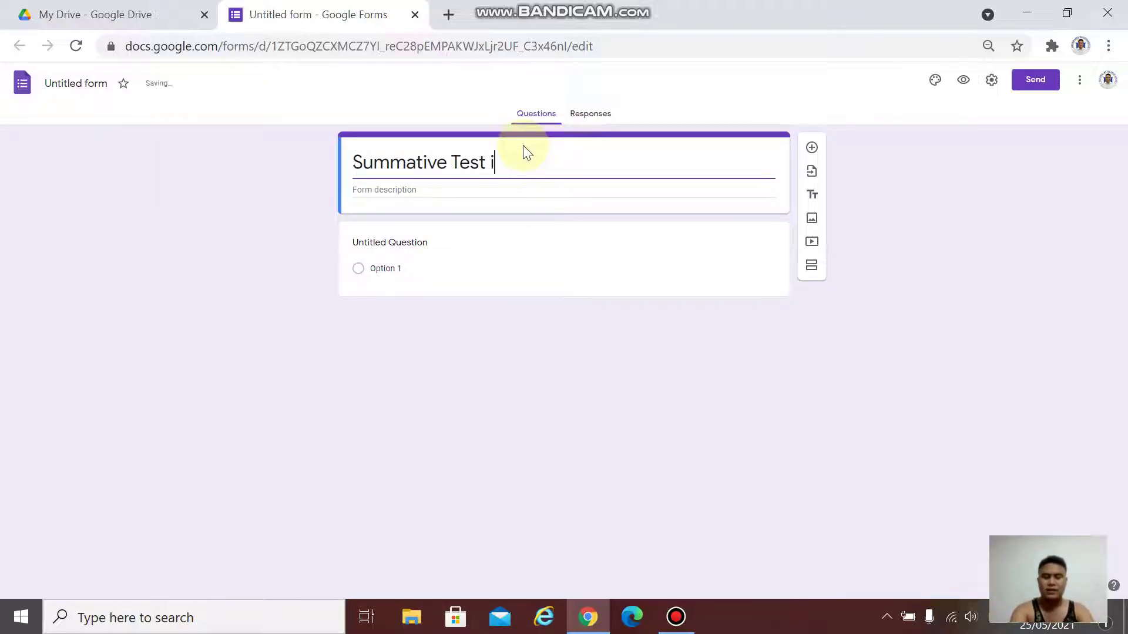
{"action": "type", "text": "n Literature"}
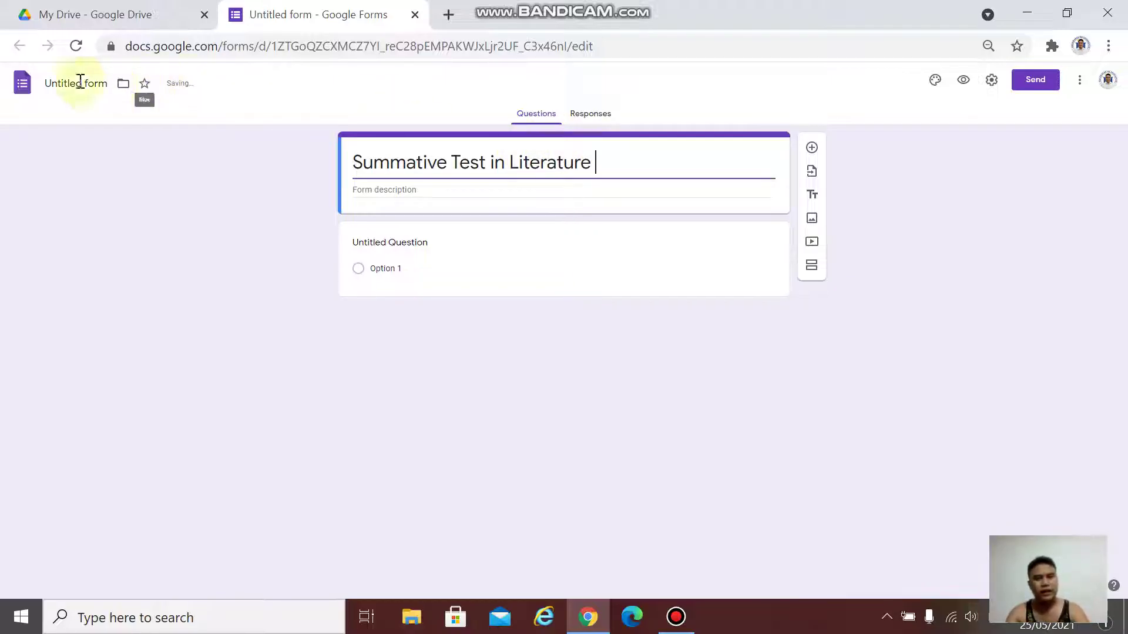
{"action": "left_click", "coordinate": [59, 81]}
{"action": "triple_click", "coordinate": [520, 167]}
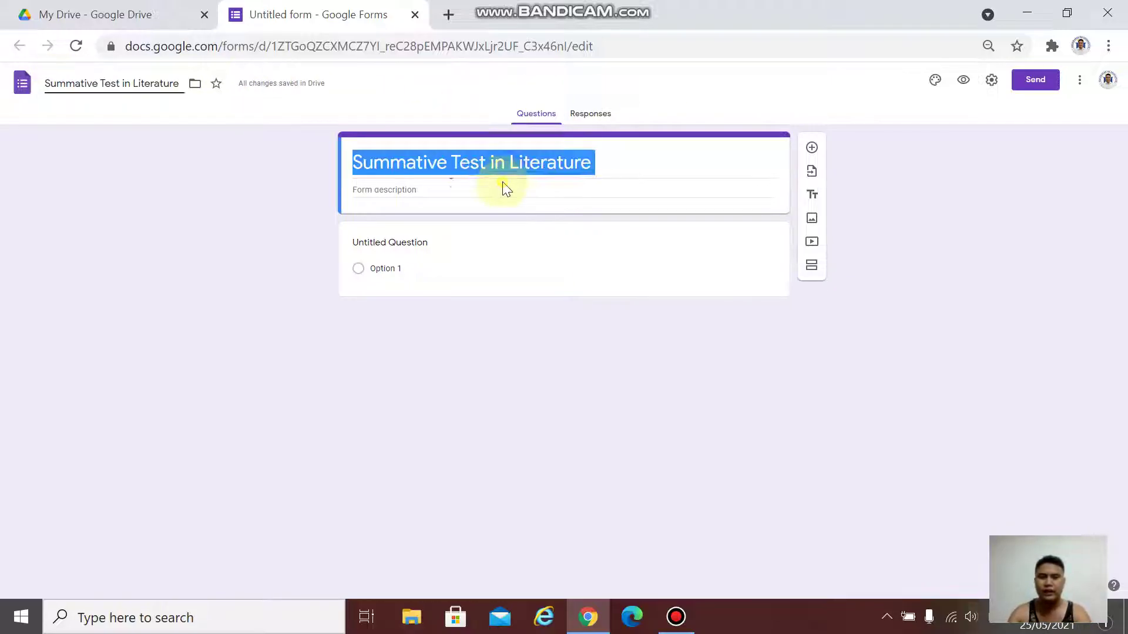
Enter the form description "This is a test for the 1st quarter in the subject Literature"
{"action": "left_click", "coordinate": [569, 189]}
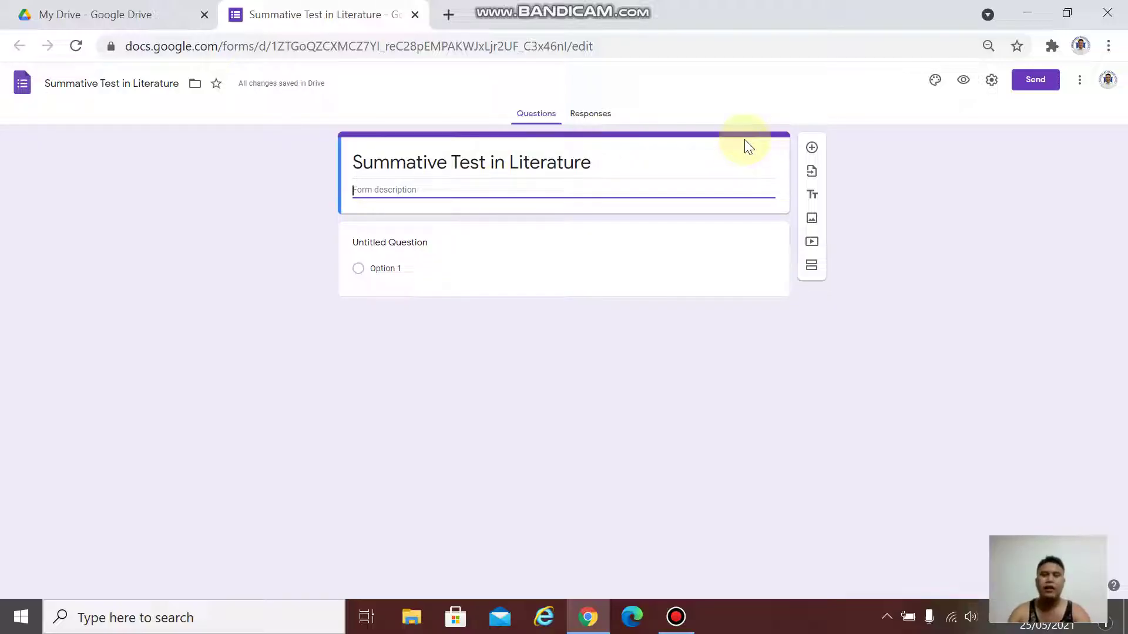
{"action": "type", "text": "T"}
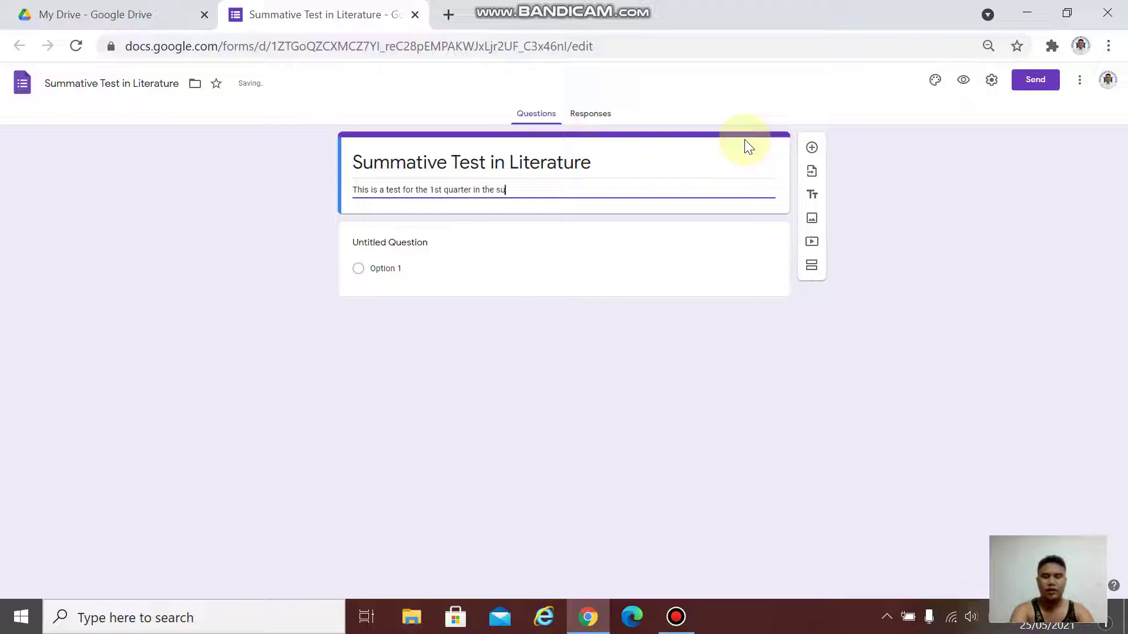
{"action": "type", "text": "Li"}
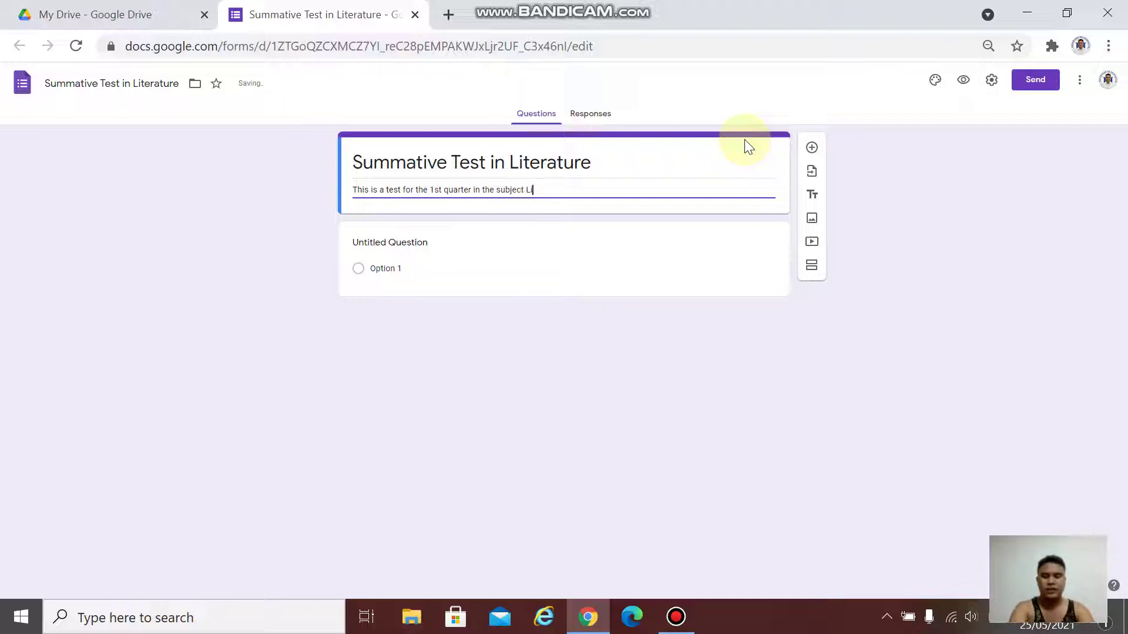
{"action": "type", "text": "terature"}
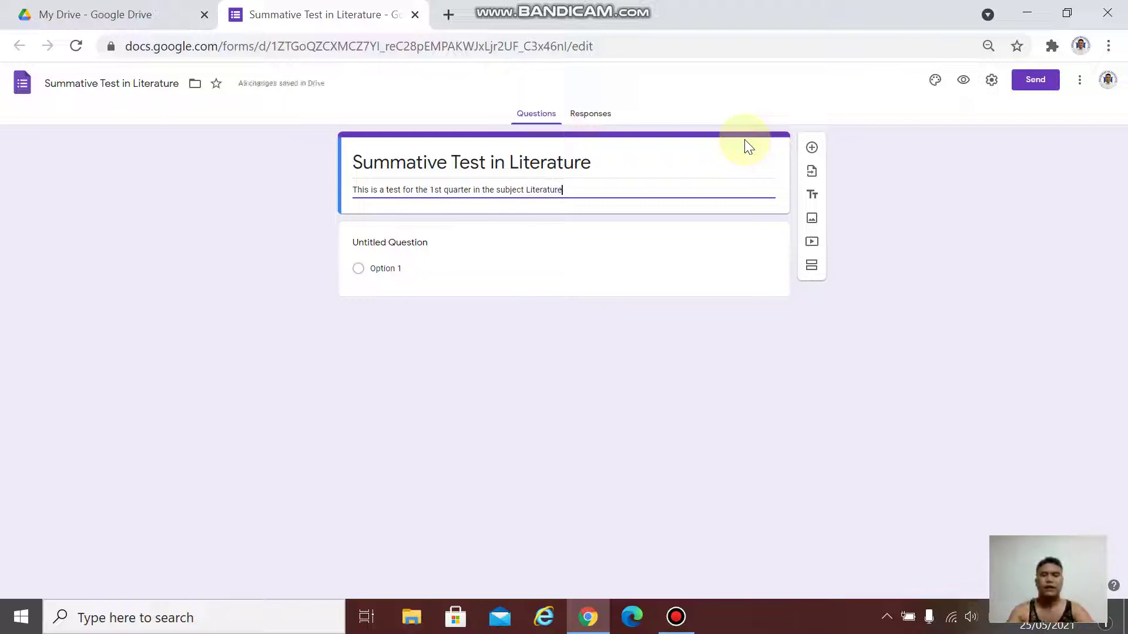
Turn the untitled question into a required short-answer question reading "Name (Surname, First name, MI)"
{"action": "left_click", "coordinate": [404, 248]}
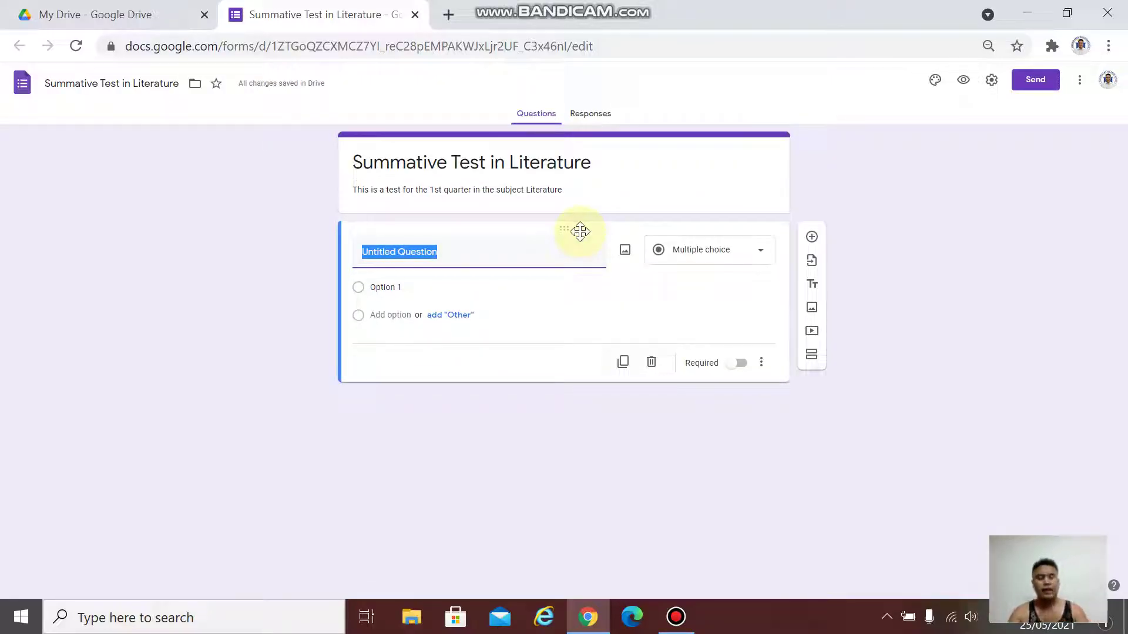
{"action": "type", "text": "Name "}
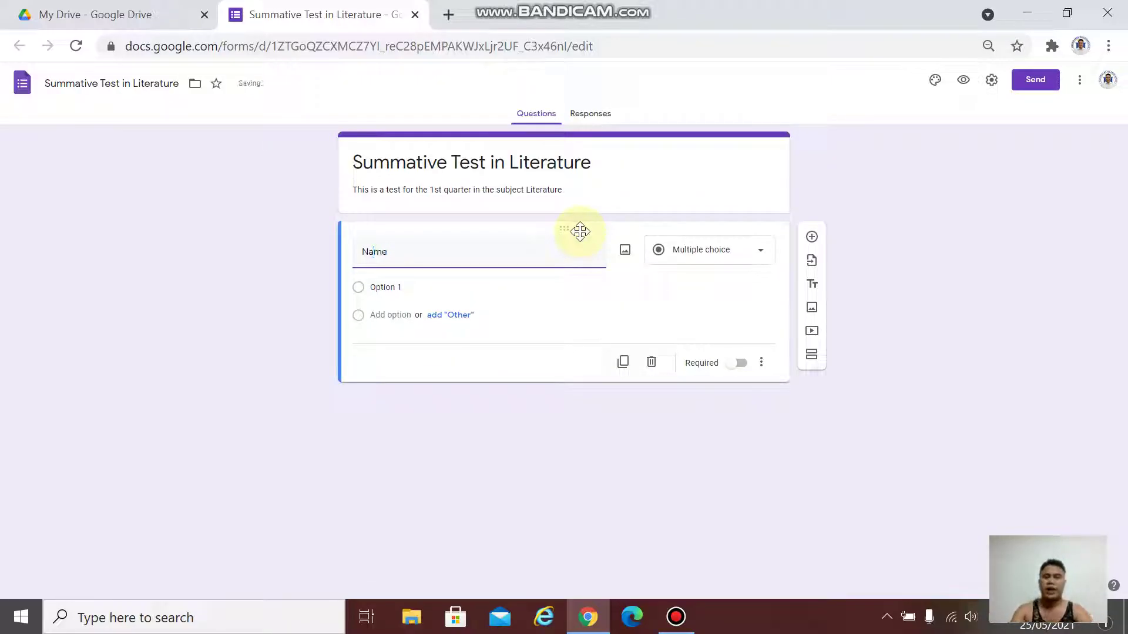
{"action": "type", "text": "(S"}
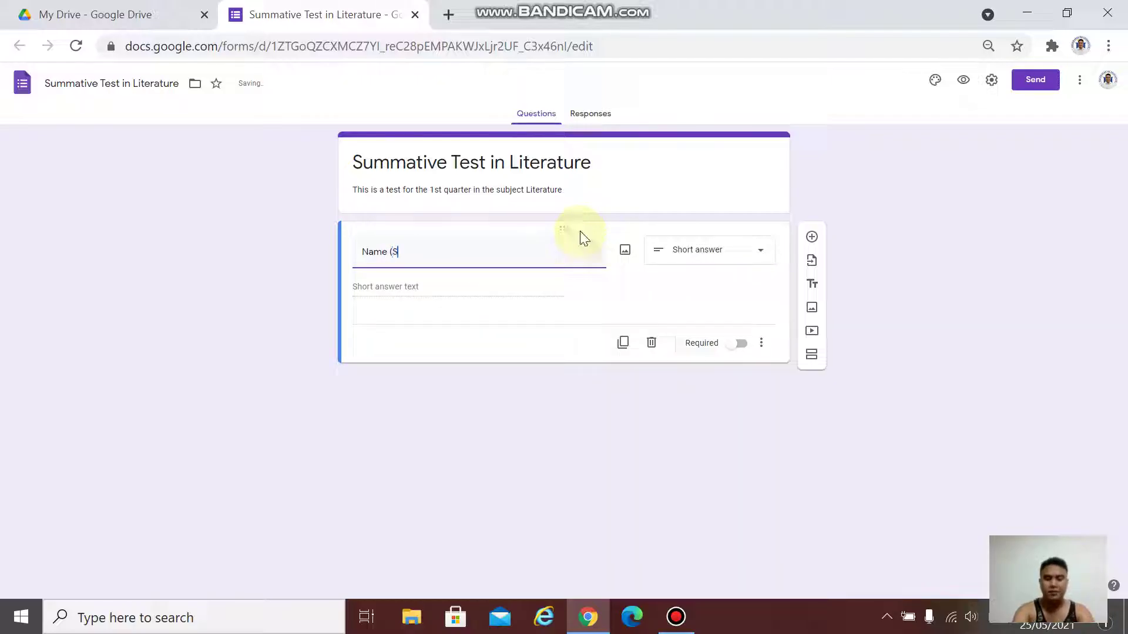
{"action": "type", "text": "urname, First name, MI"}
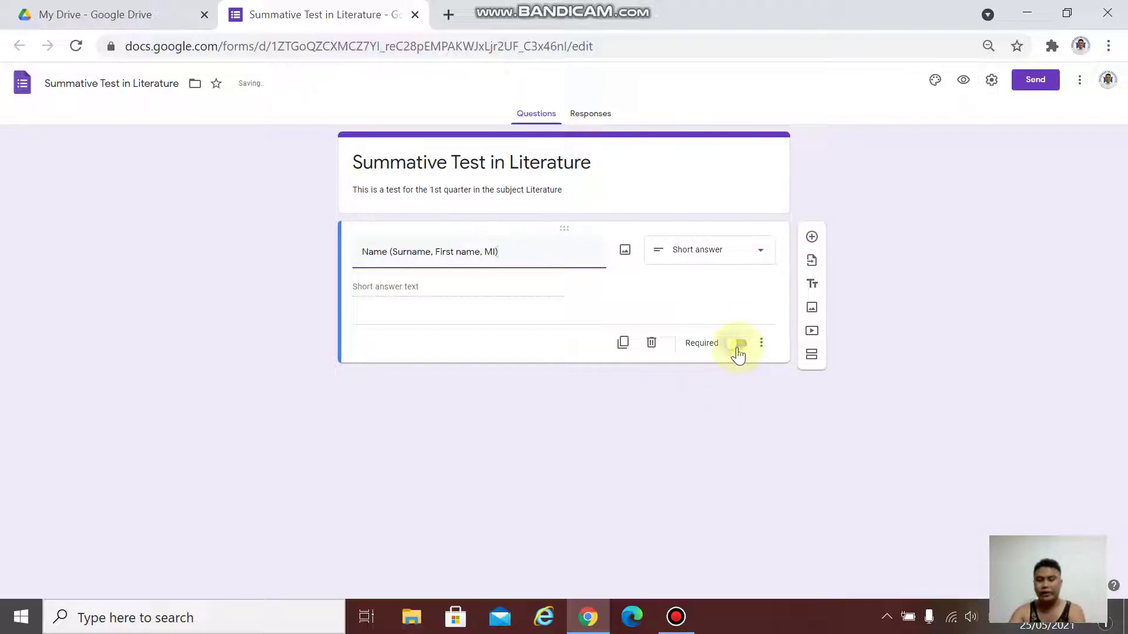
{"action": "left_click", "coordinate": [738, 345]}
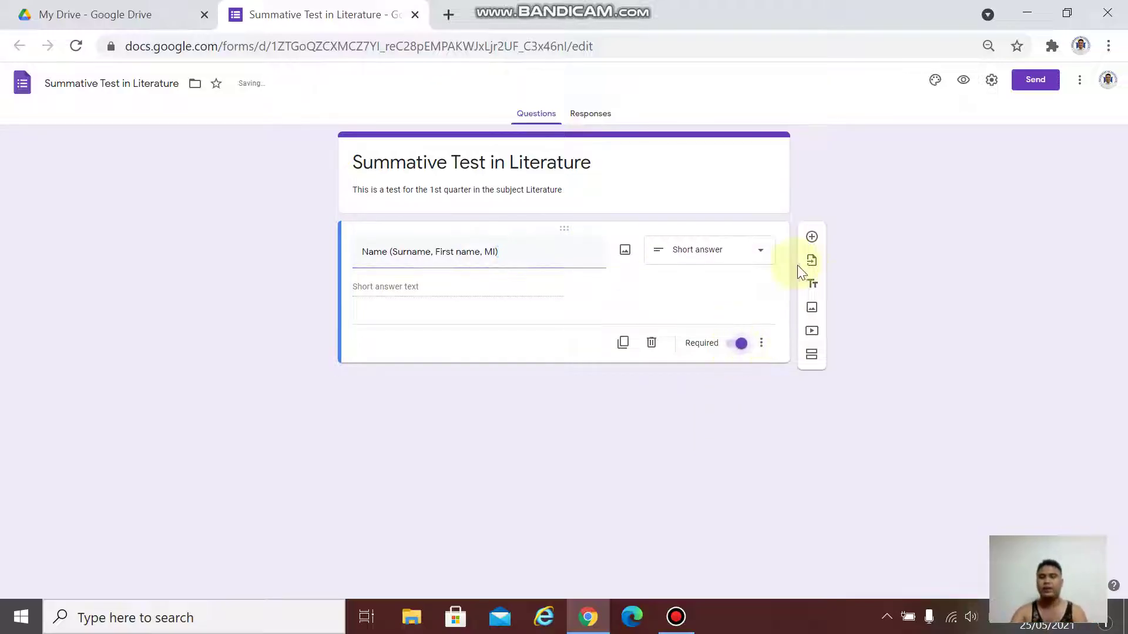
Add a required multiple-choice question "Section" with the options GASPAR, MELCHOR and BALTAZAR
{"action": "left_click", "coordinate": [811, 238]}
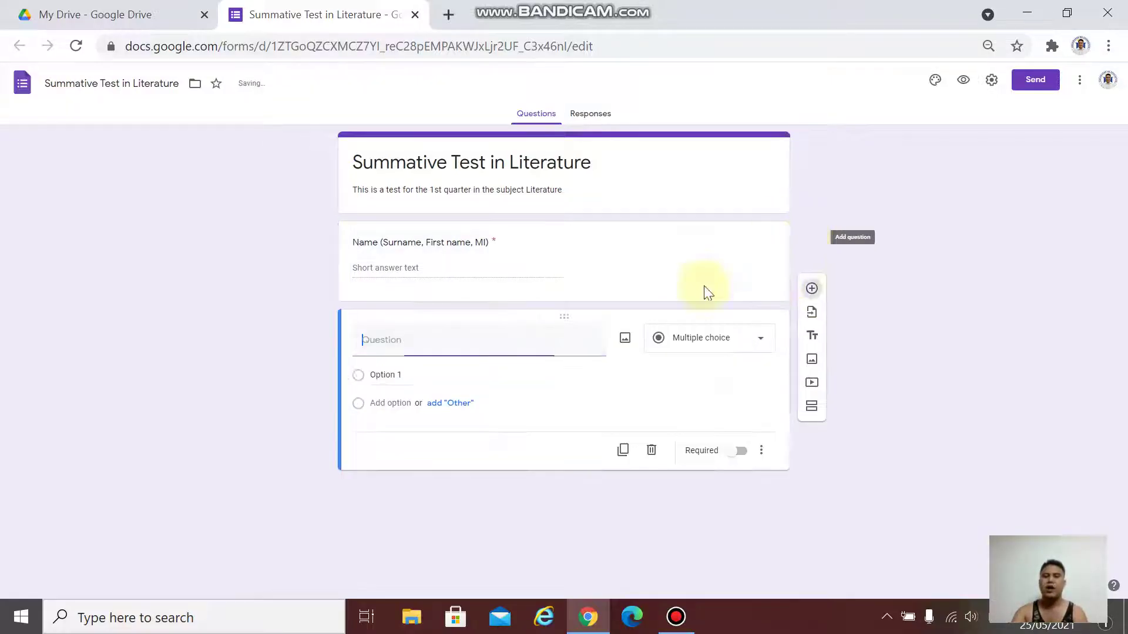
{"action": "type", "text": "Section"}
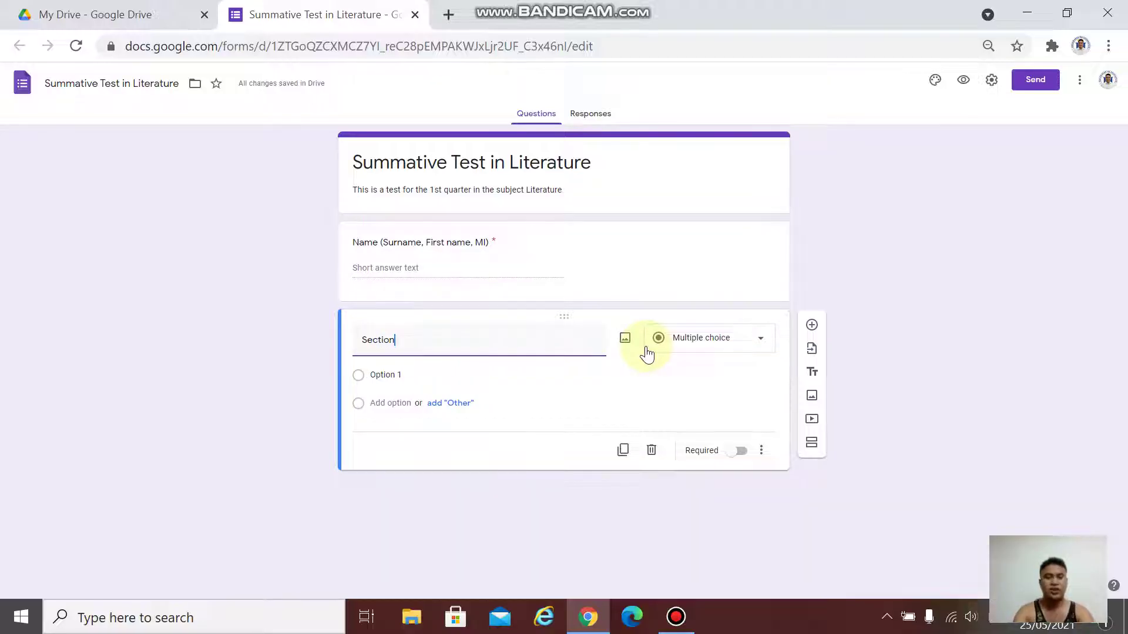
{"action": "left_click", "coordinate": [478, 377]}
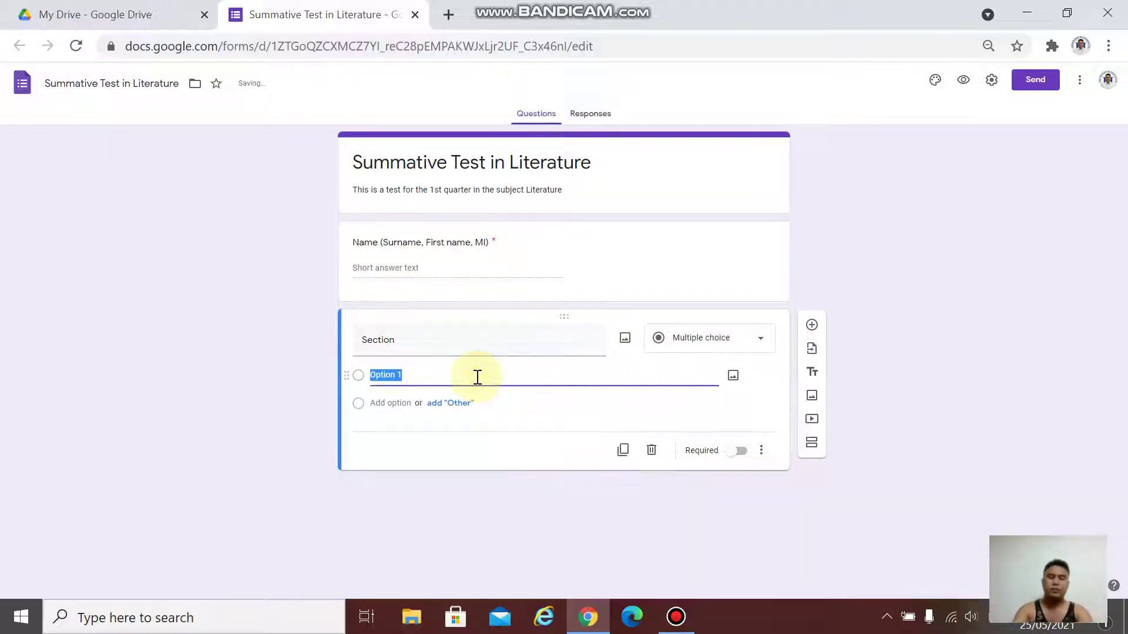
{"action": "type", "text": "GASPAR"}
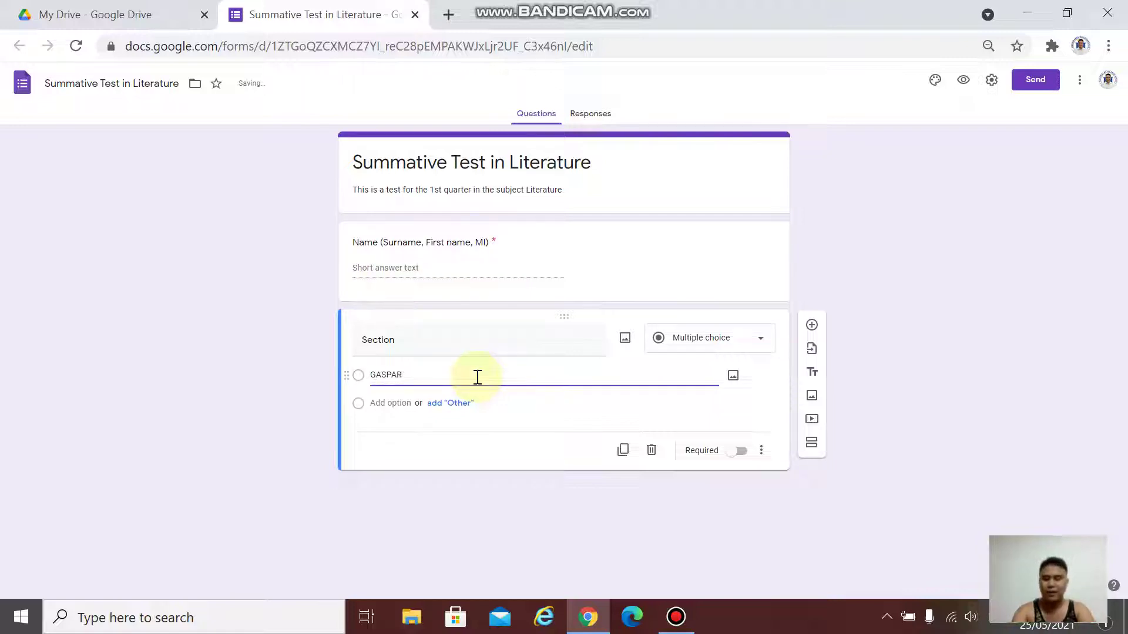
{"action": "key", "text": "Return"}
{"action": "type", "text": "MELCHOPR"}
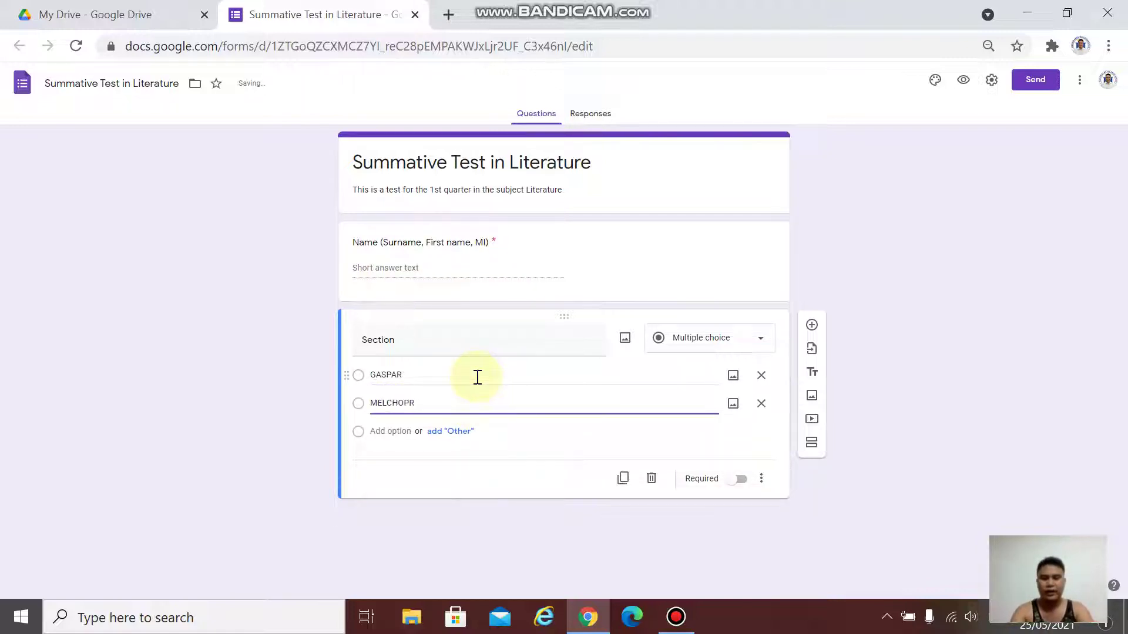
{"action": "key", "text": "Return"}
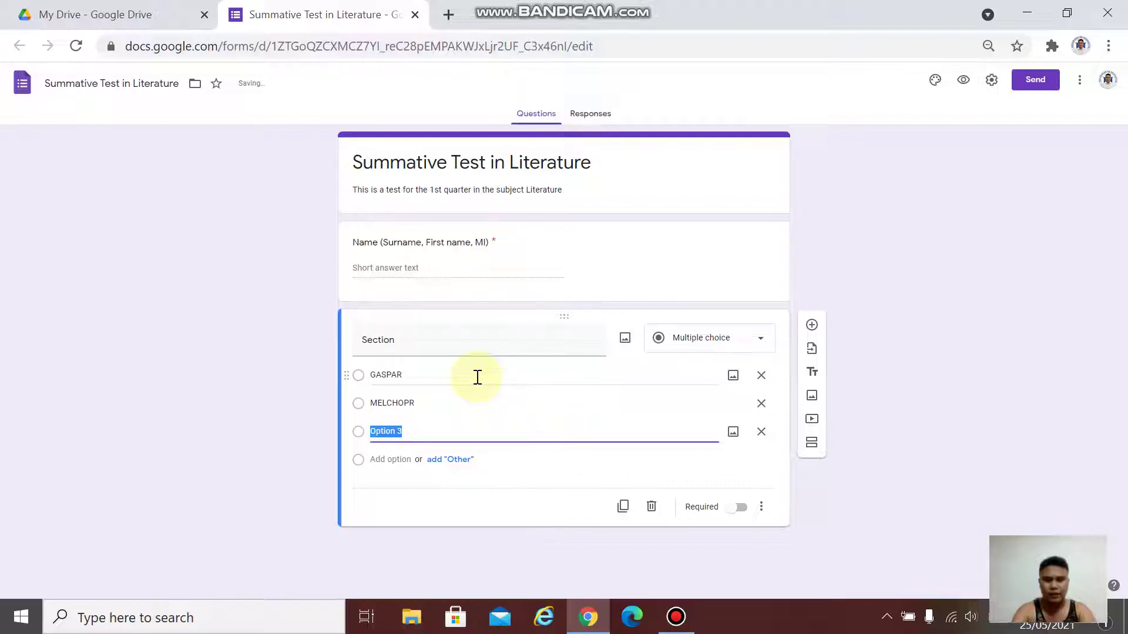
{"action": "double_click", "coordinate": [408, 403]}
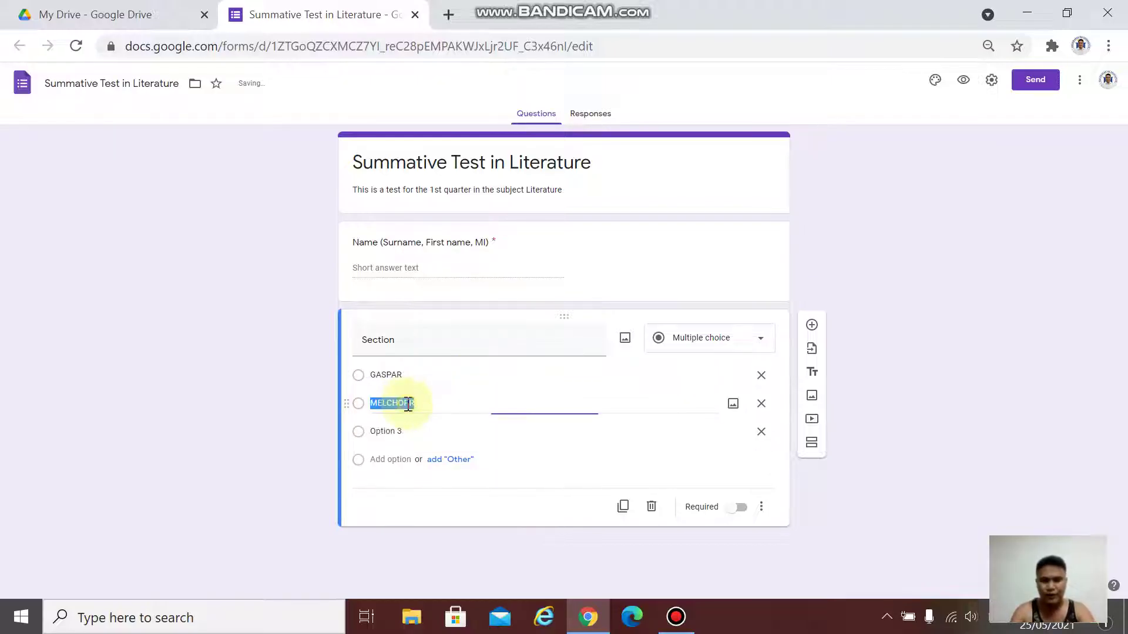
{"action": "left_click", "coordinate": [411, 405]}
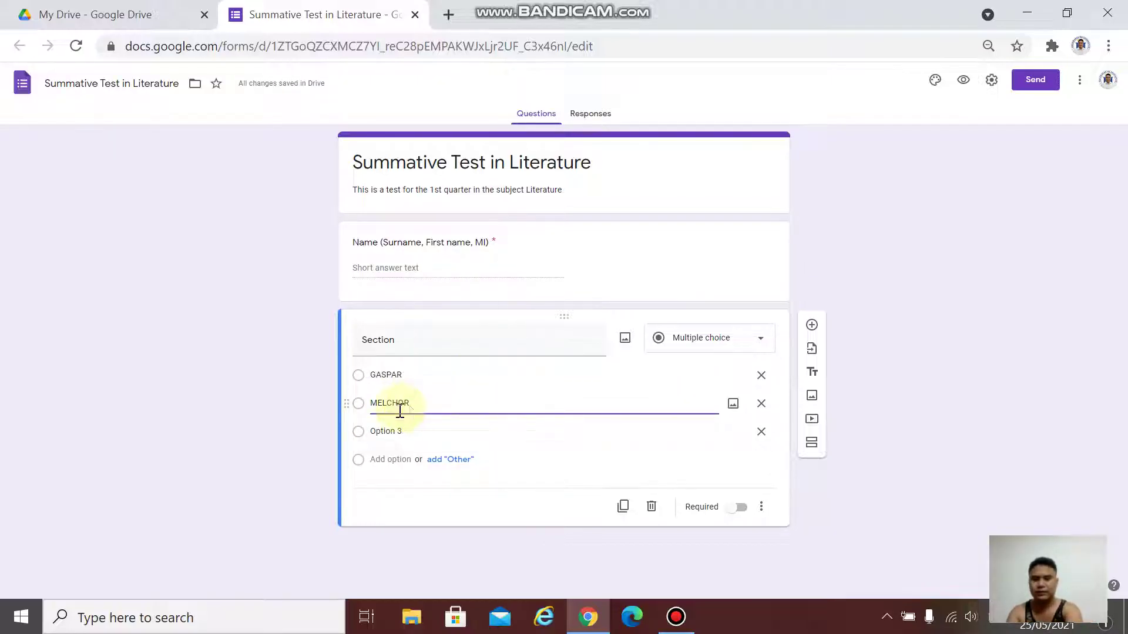
{"action": "left_click", "coordinate": [385, 430]}
{"action": "type", "text": "Bala"}
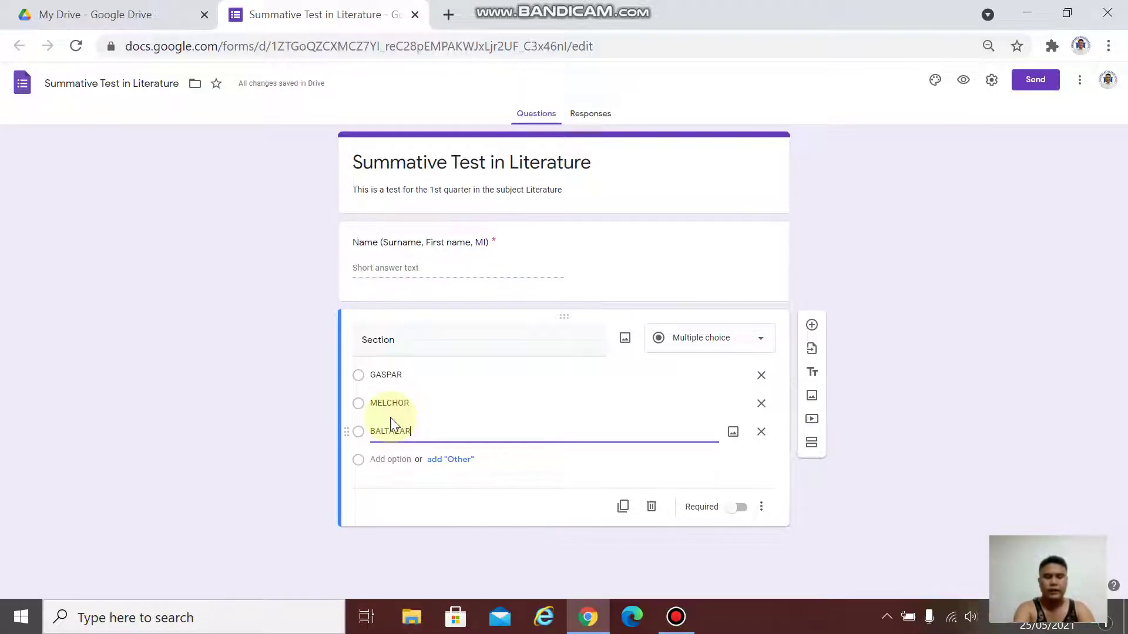
{"action": "left_click", "coordinate": [735, 508]}
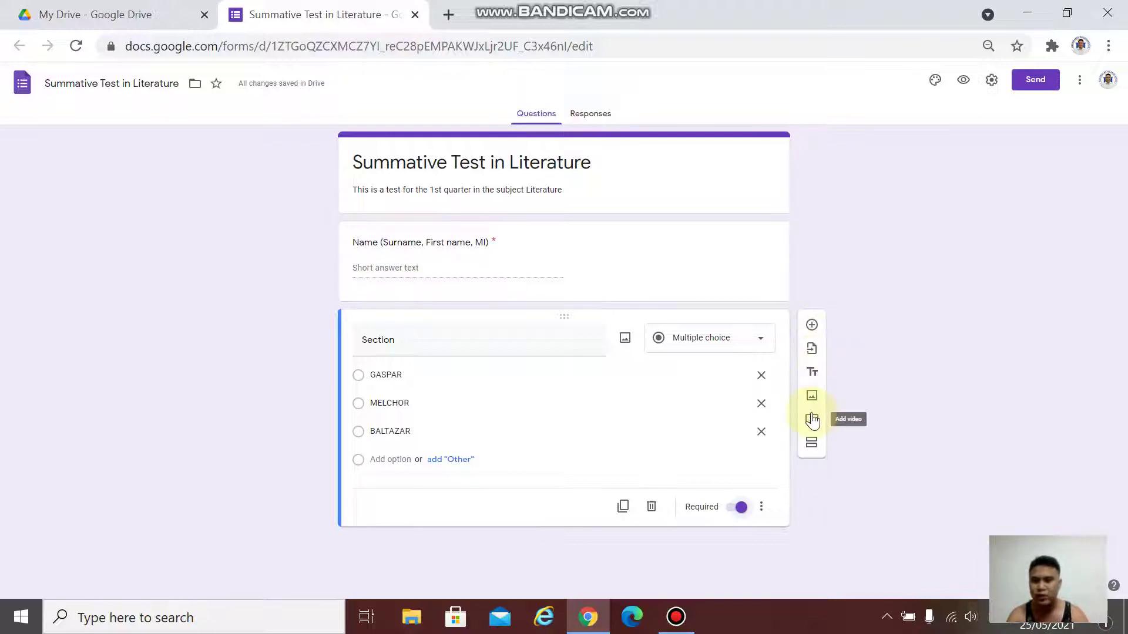
Add a new form section titled "Summative Test Proper" and insert a blank multiple-choice question in it
{"action": "left_click", "coordinate": [809, 454]}
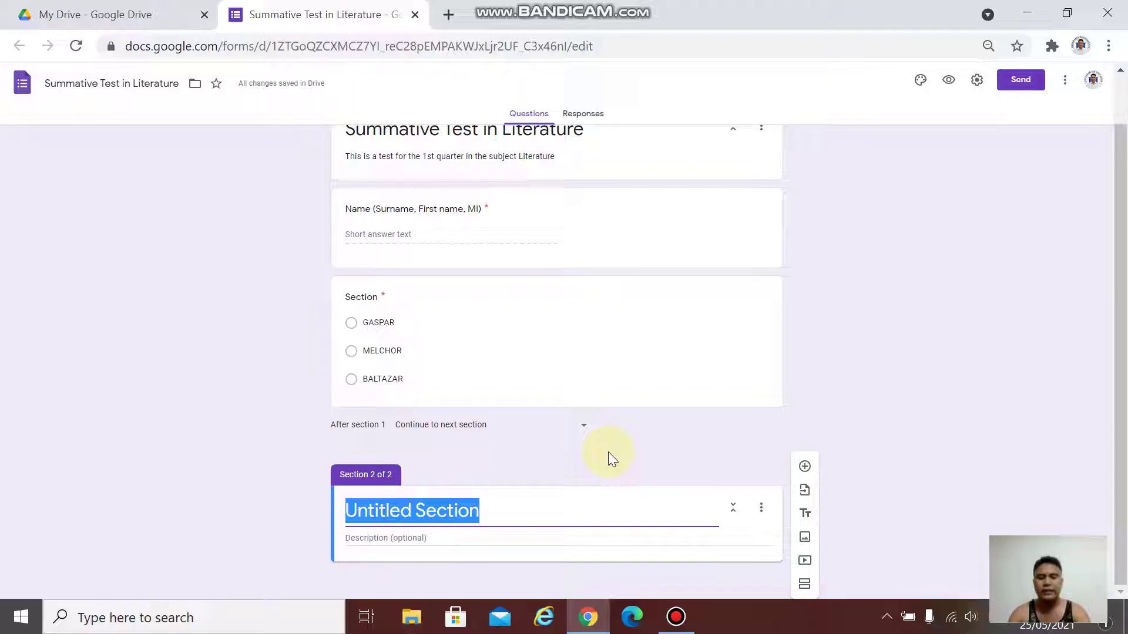
{"action": "type", "text": "Summa"}
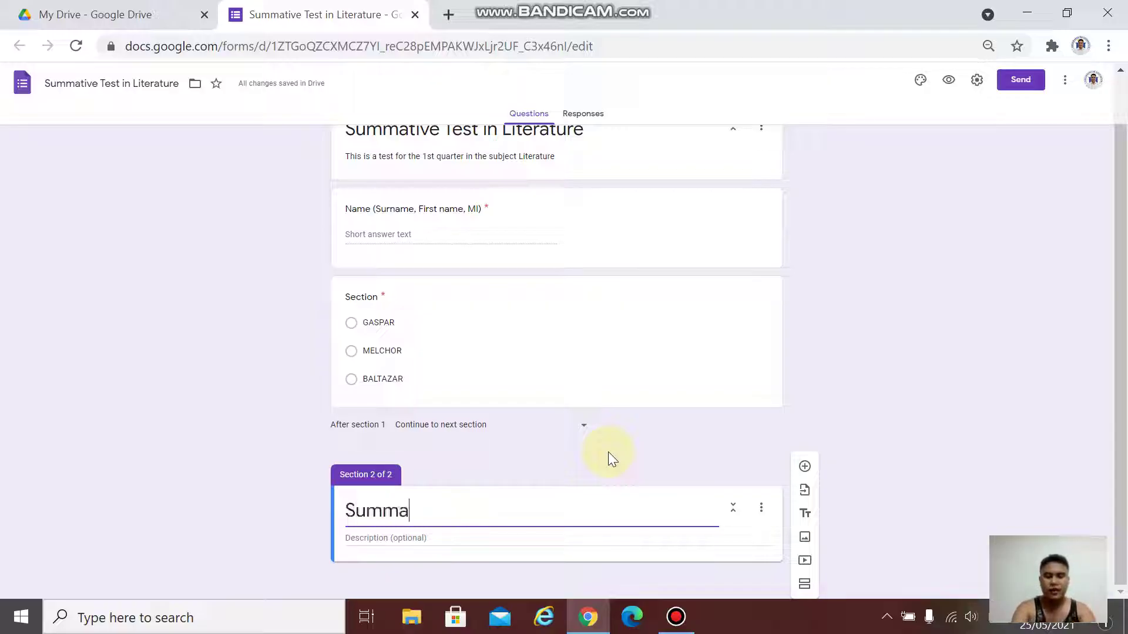
{"action": "type", "text": "tive Test Proper"}
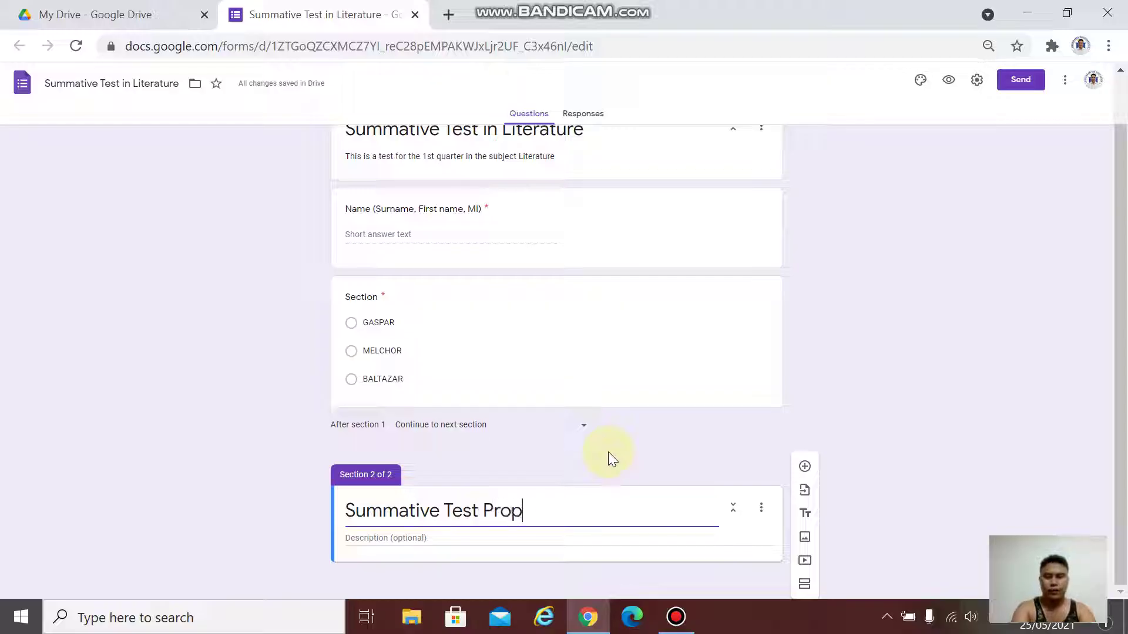
{"action": "left_click", "coordinate": [465, 538]}
{"action": "left_click", "coordinate": [805, 467]}
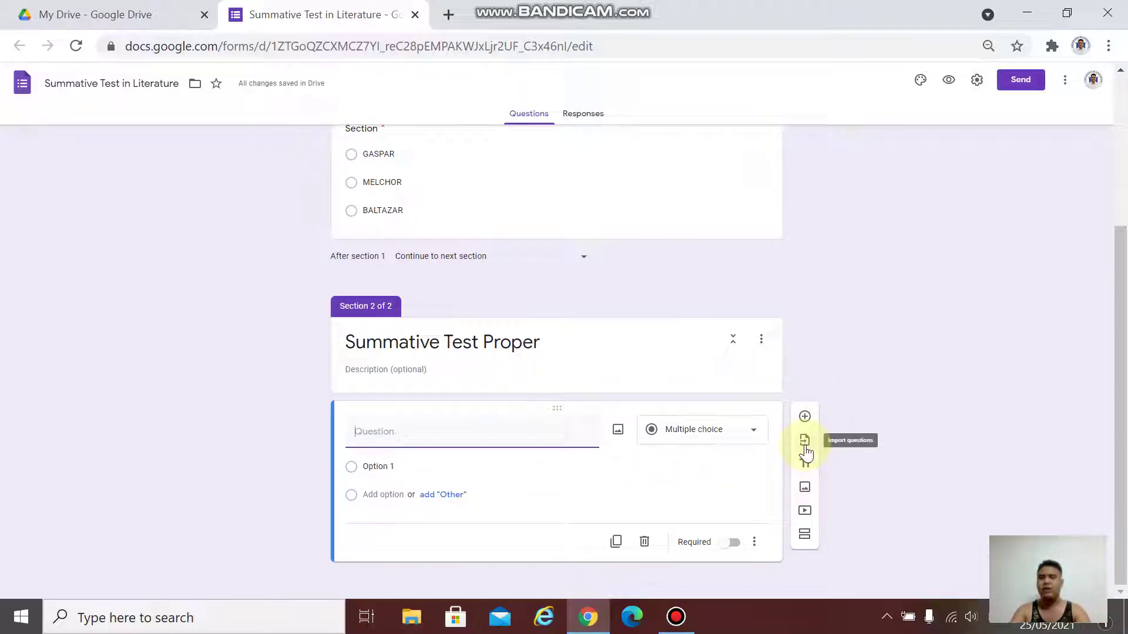
Search the existing forms for "Summa" and choose "Summative Test in 21st Century Literature (Self and Peer Assessment)" as the question import source
{"action": "left_click", "coordinate": [804, 448]}
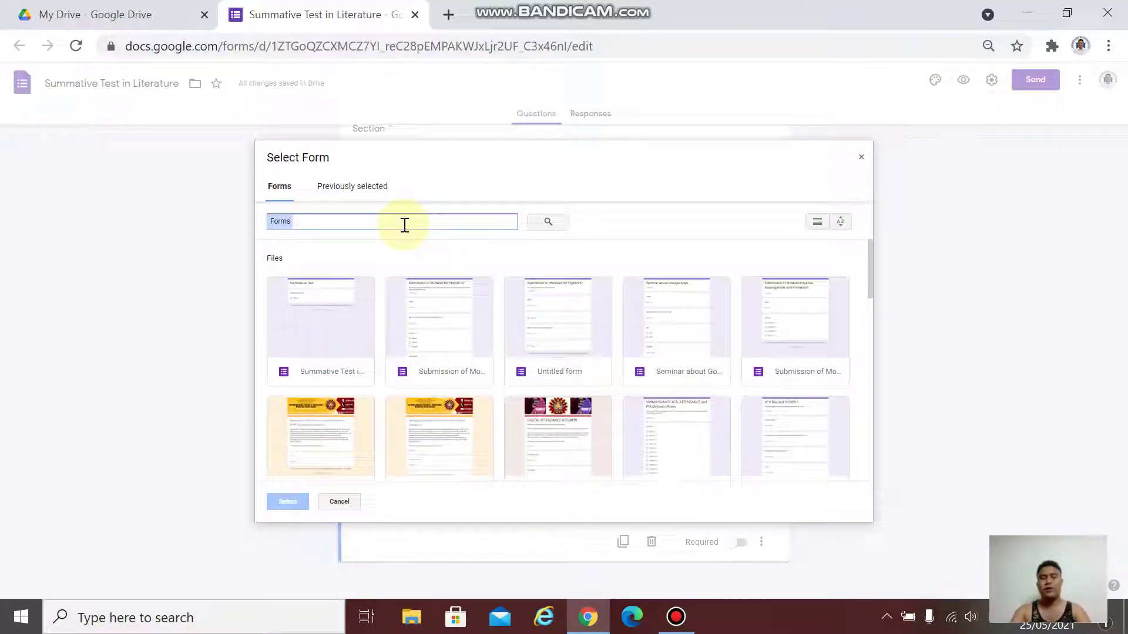
{"action": "type", "text": "Summa"}
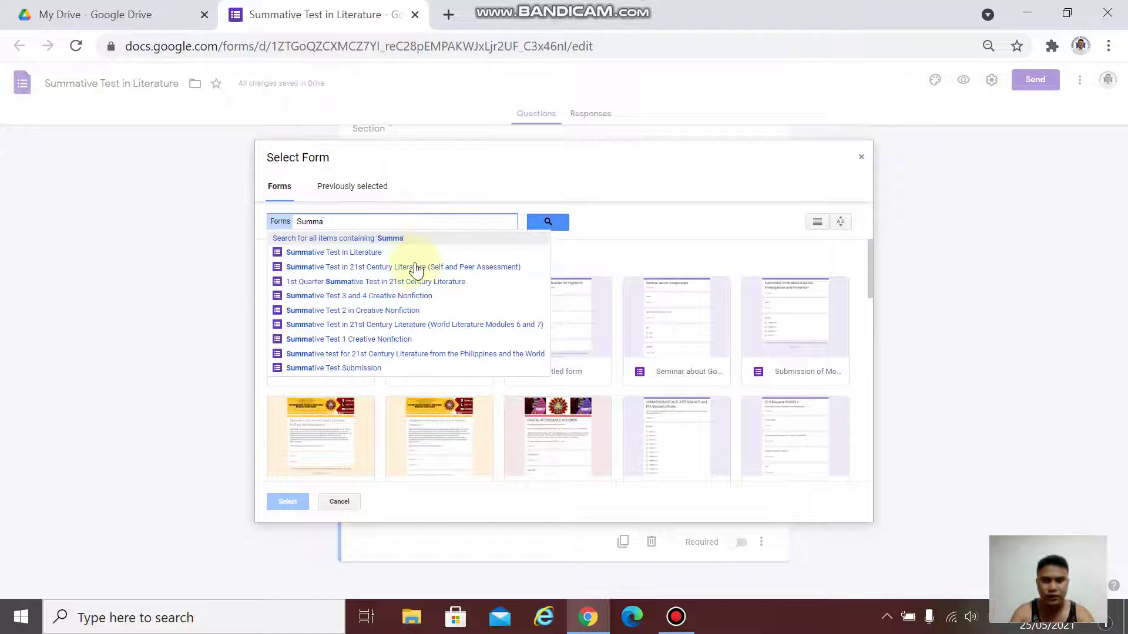
{"action": "left_click", "coordinate": [389, 267]}
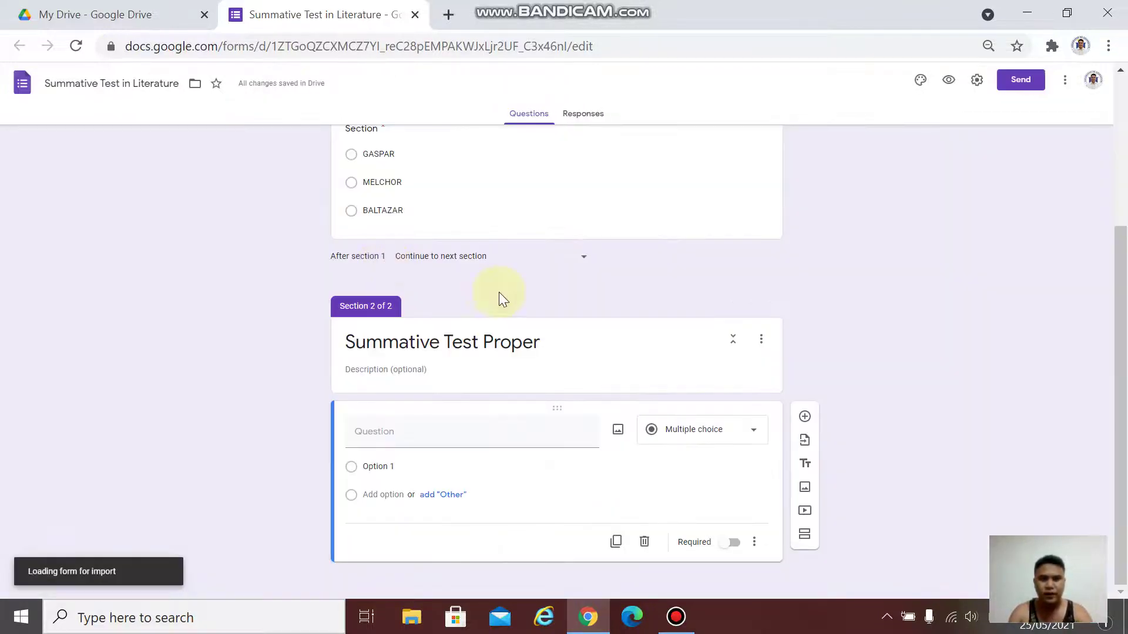
Import the whole "Multiple Choice" section with all its questions from the chosen form and review where it was inserted
{"action": "scroll", "coordinate": [1001, 393], "scroll_direction": "down", "scroll_amount": 2}
{"action": "scroll", "coordinate": [998, 388], "scroll_direction": "down", "scroll_amount": 2}
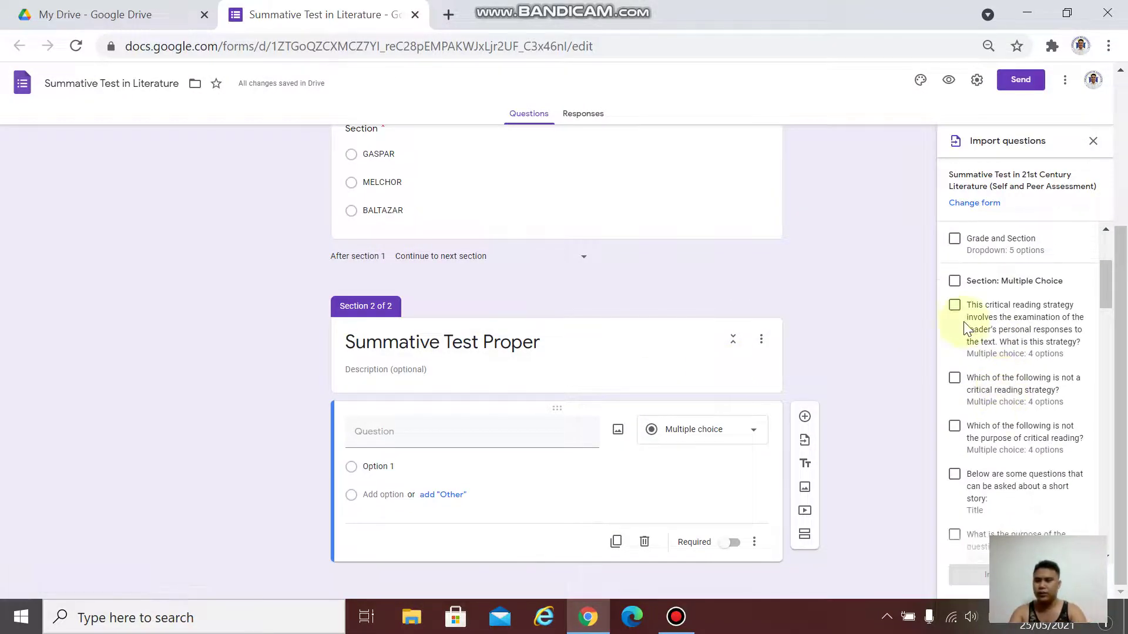
{"action": "left_click", "coordinate": [955, 282]}
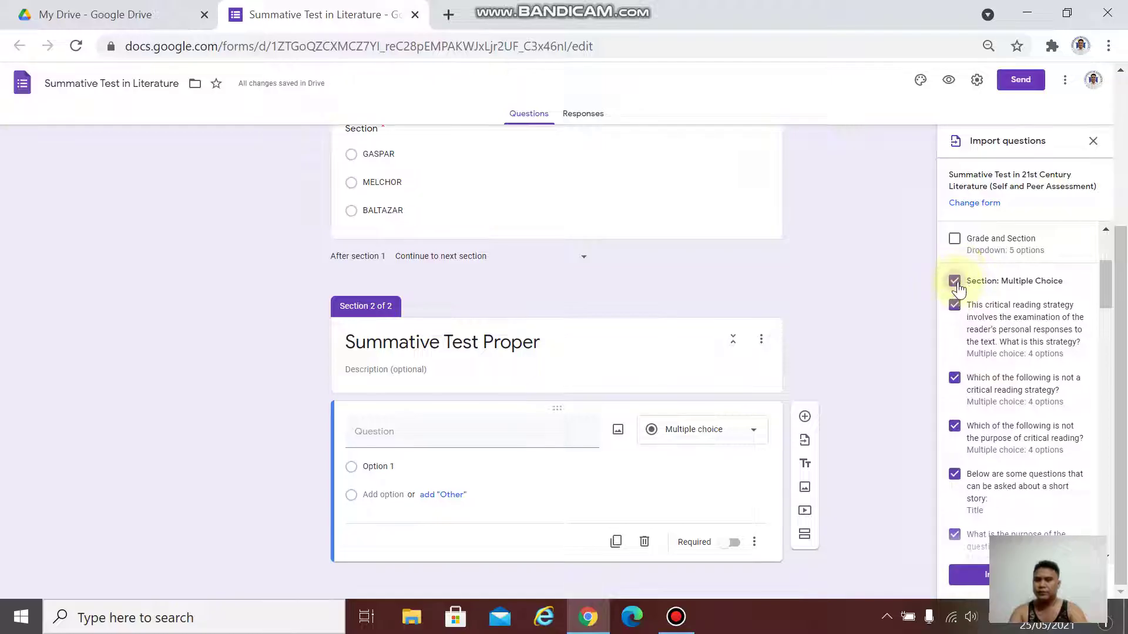
{"action": "scroll", "coordinate": [975, 346], "scroll_direction": "down", "scroll_amount": 8}
{"action": "scroll", "coordinate": [974, 364], "scroll_direction": "up", "scroll_amount": 3}
{"action": "scroll", "coordinate": [974, 361], "scroll_direction": "up", "scroll_amount": 2}
{"action": "scroll", "coordinate": [974, 361], "scroll_direction": "down", "scroll_amount": 3}
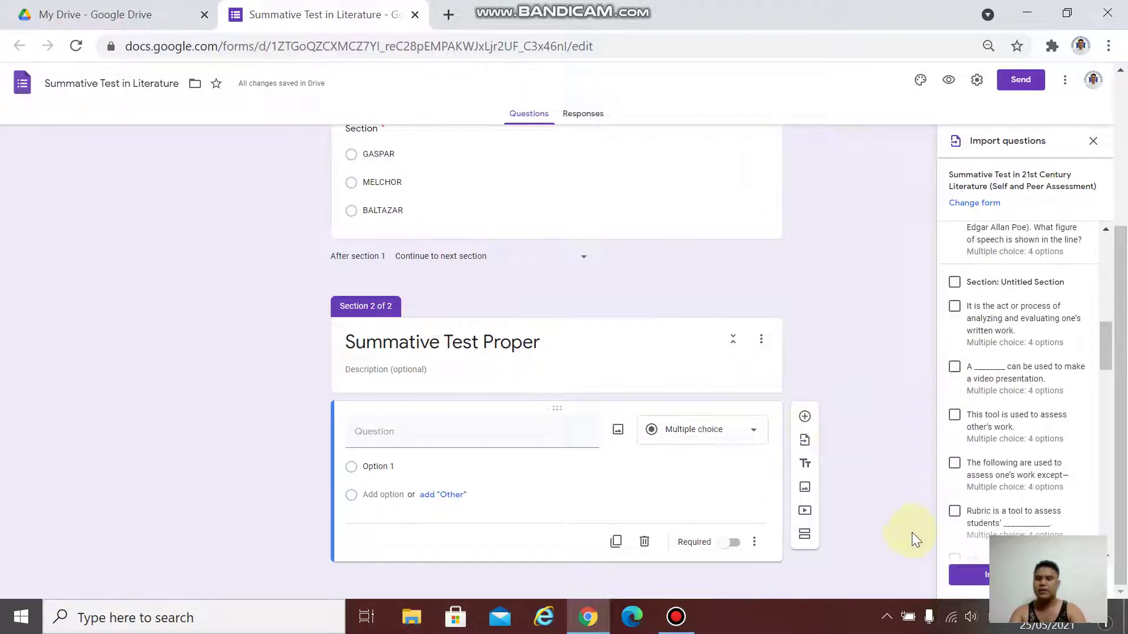
{"action": "left_click", "coordinate": [967, 574]}
{"action": "scroll", "coordinate": [435, 376], "scroll_direction": "up", "scroll_amount": 4}
{"action": "scroll", "coordinate": [449, 359], "scroll_direction": "down", "scroll_amount": 3}
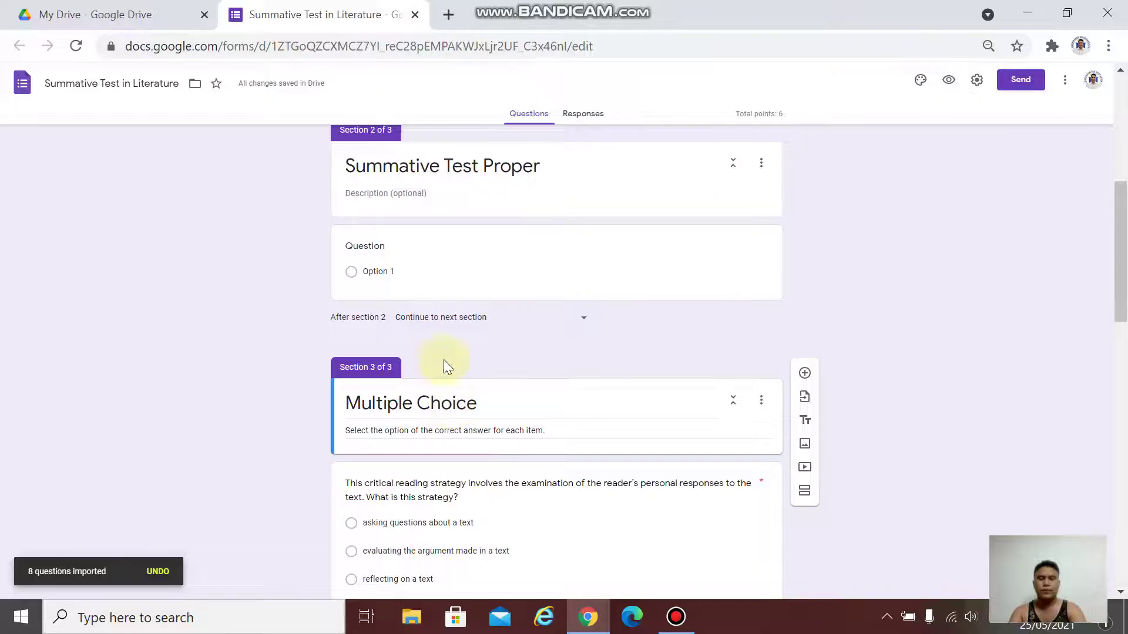
{"action": "scroll", "coordinate": [446, 352], "scroll_direction": "up", "scroll_amount": 2}
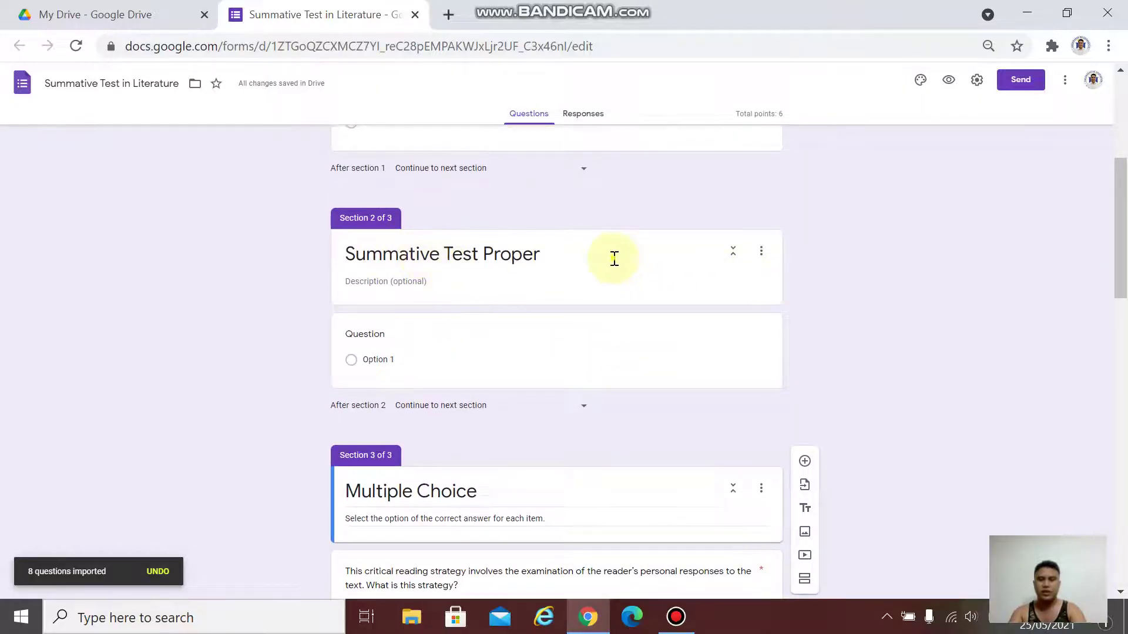
Delete the "Summative Test Proper" section together with its blank question
{"action": "left_click", "coordinate": [612, 254]}
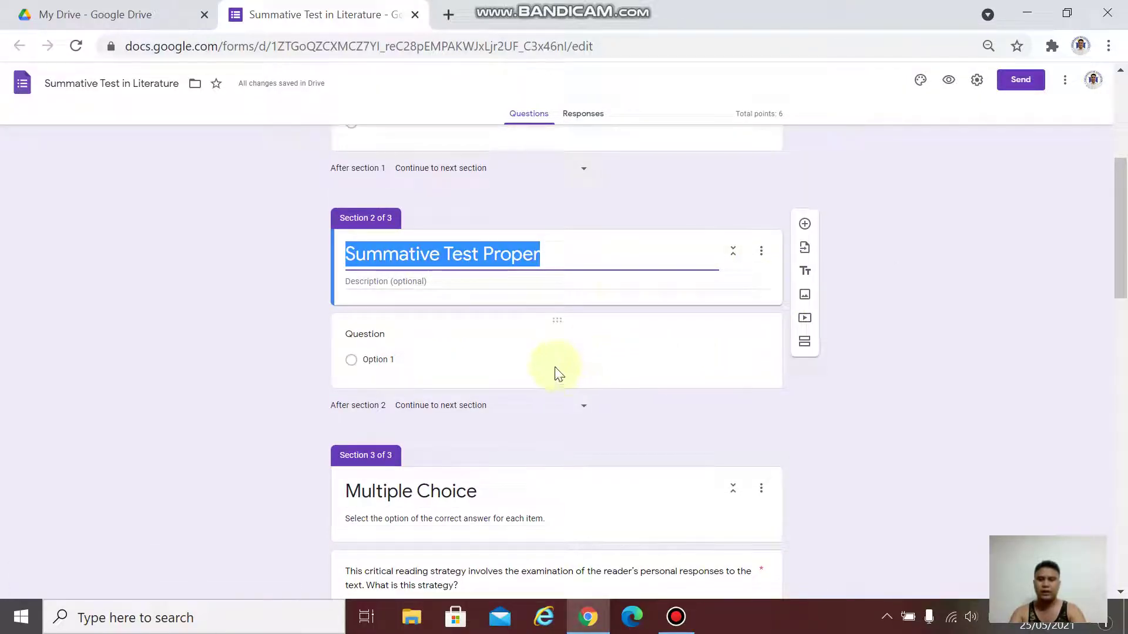
{"action": "left_click", "coordinate": [759, 252]}
{"action": "left_click", "coordinate": [769, 349]}
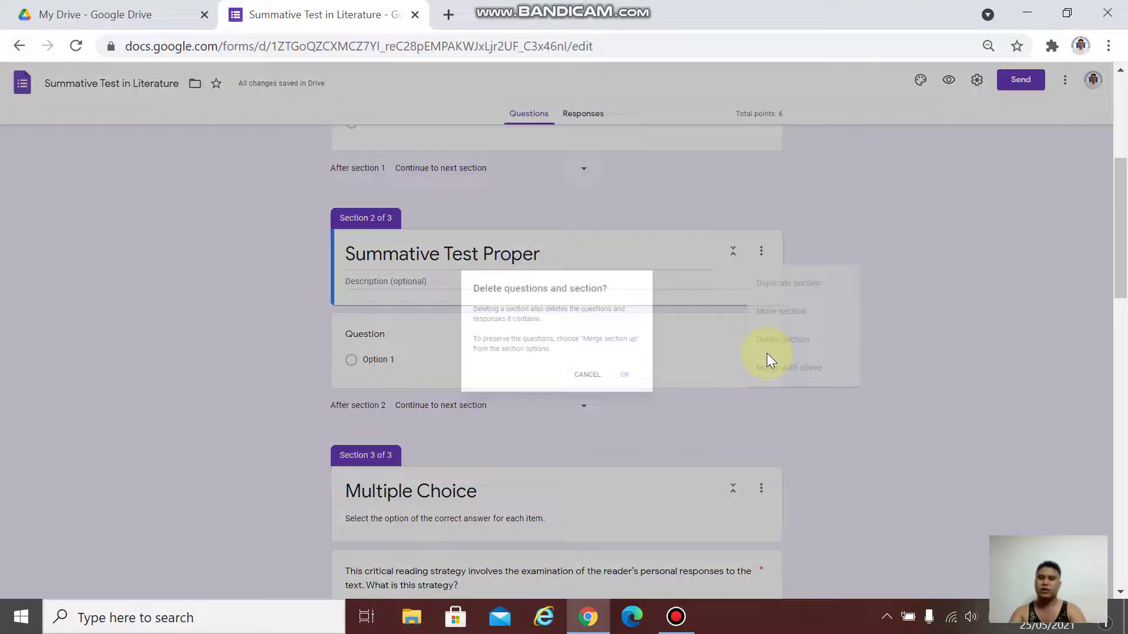
{"action": "left_click", "coordinate": [636, 383]}
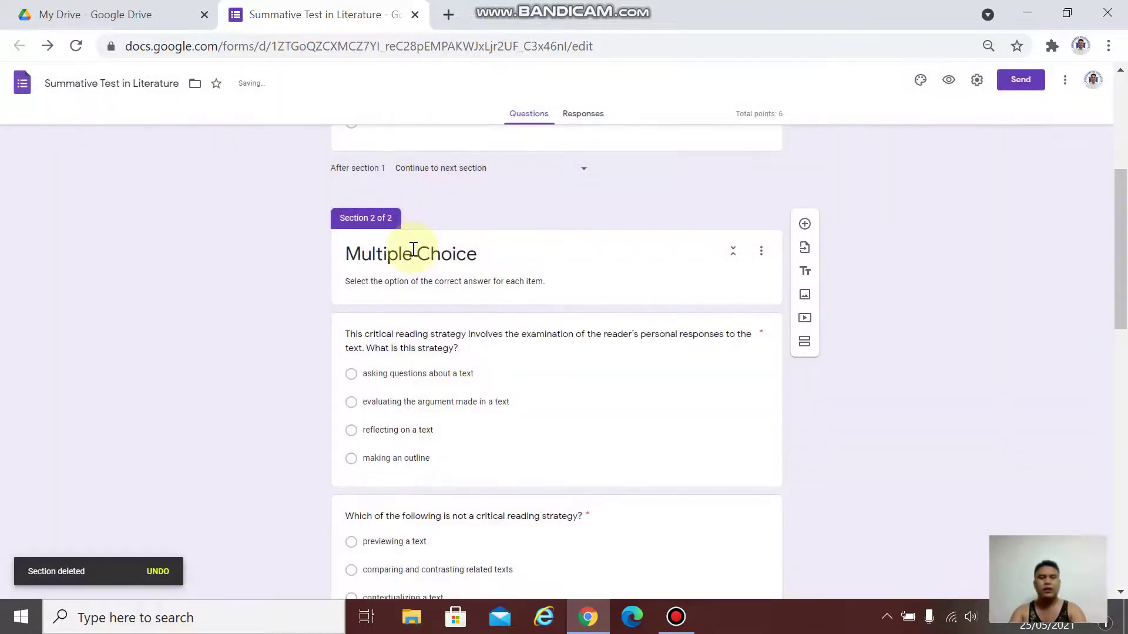
Rename the imported "Multiple Choice" section as "Summative Test"
{"action": "left_click", "coordinate": [420, 251]}
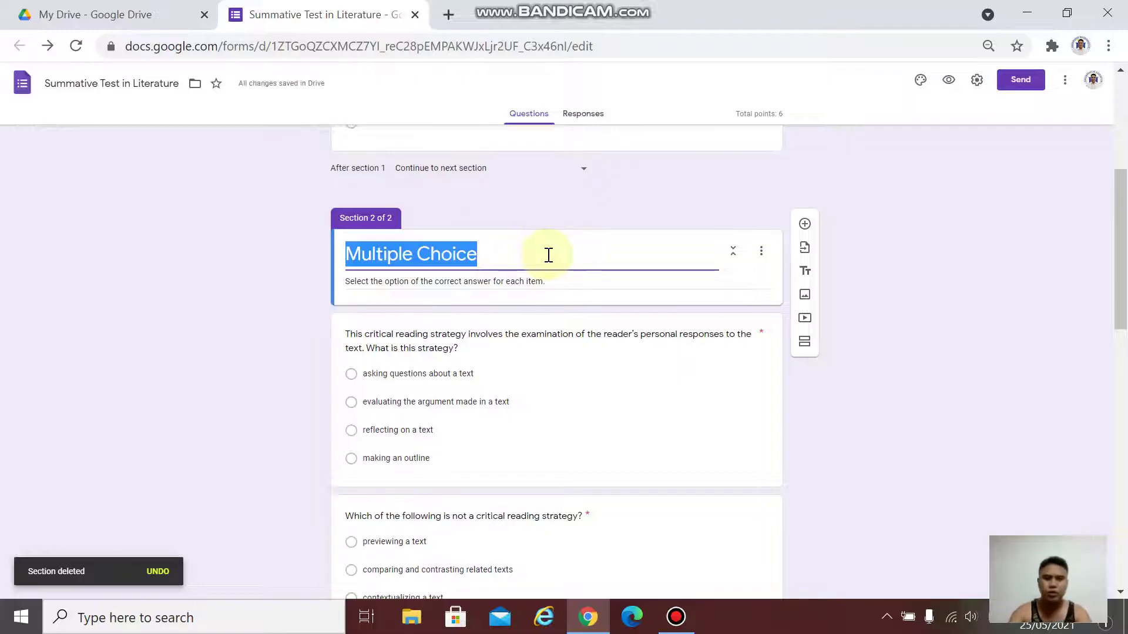
{"action": "type", "text": "Summa"}
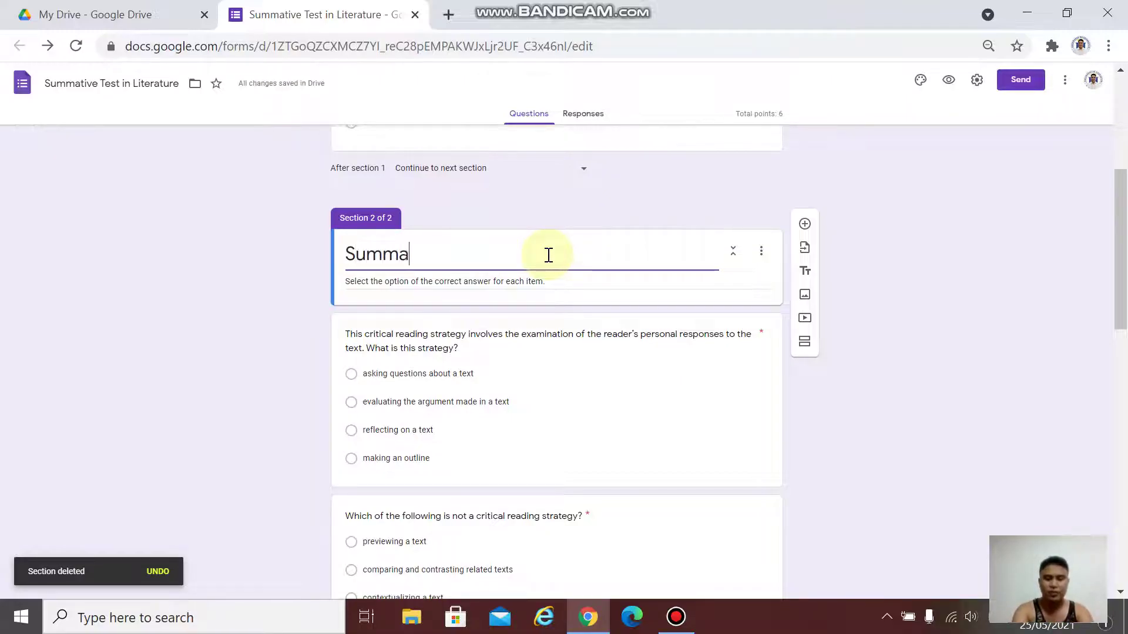
{"action": "type", "text": "tive Test"}
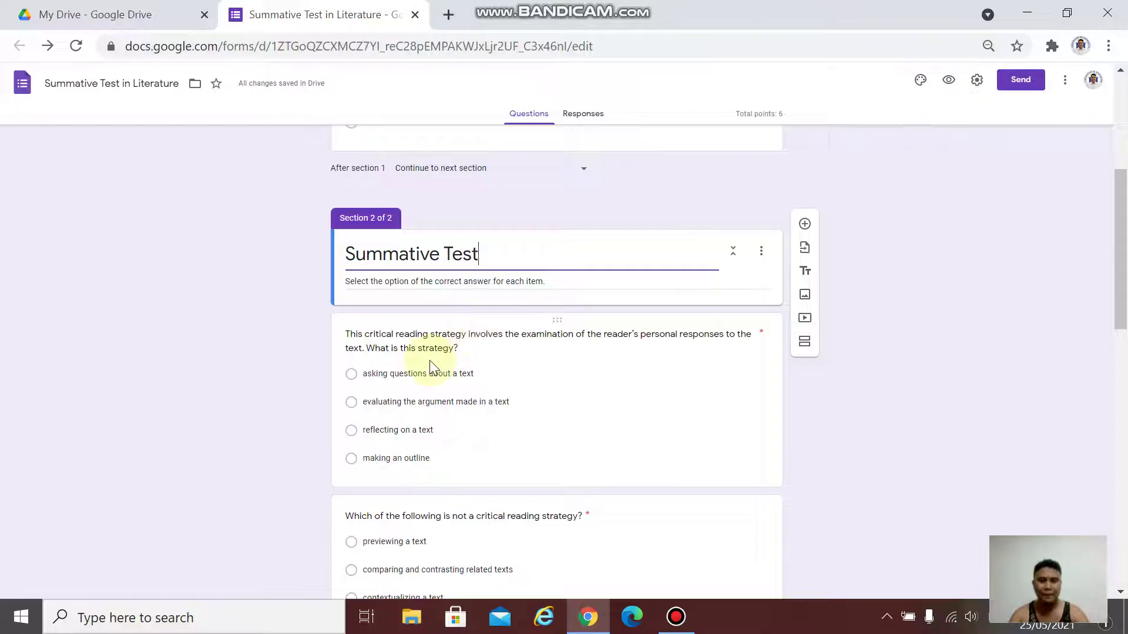
{"action": "scroll", "coordinate": [433, 367], "scroll_direction": "down", "scroll_amount": 2}
{"action": "left_click", "coordinate": [438, 338]}
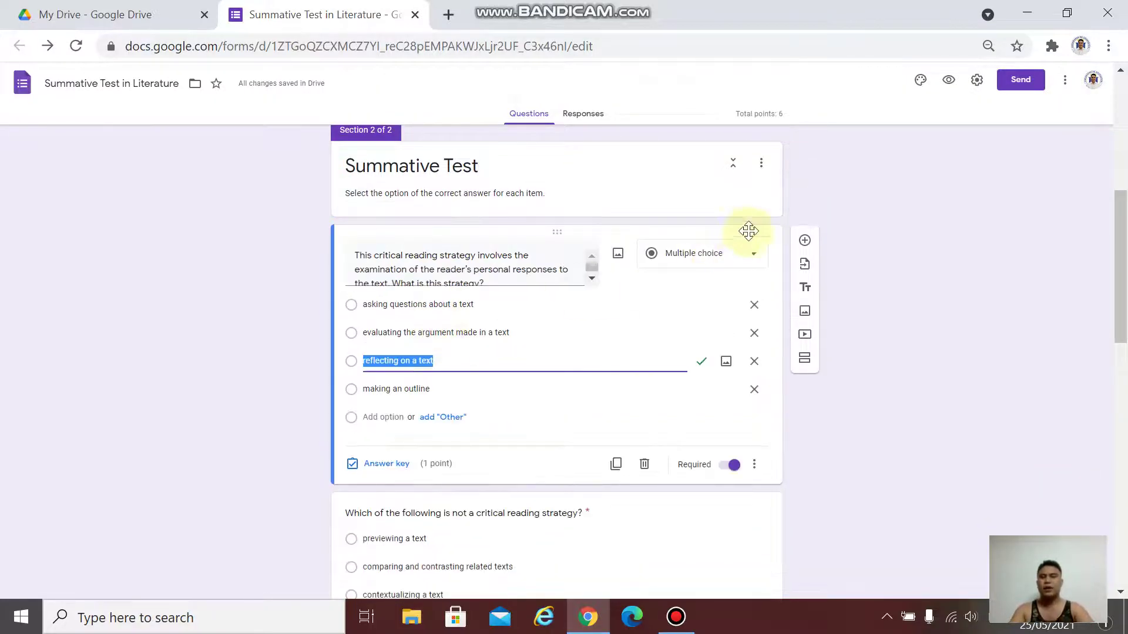
{"action": "scroll", "coordinate": [727, 245], "scroll_direction": "up", "scroll_amount": 3}
{"action": "scroll", "coordinate": [814, 199], "scroll_direction": "down", "scroll_amount": 3}
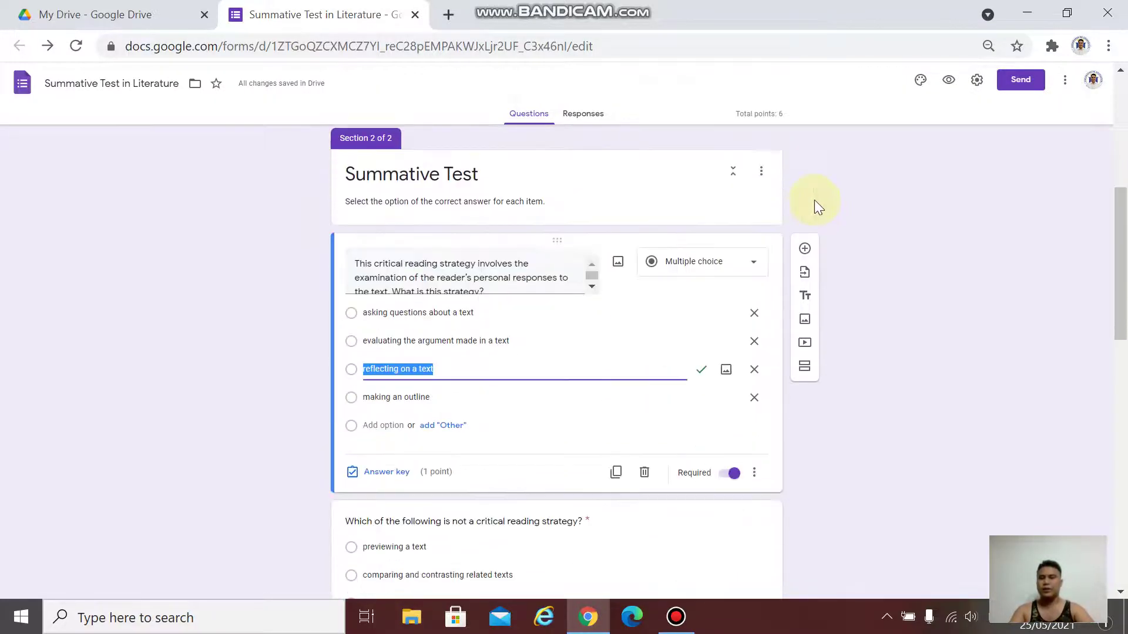
Lift the form's restriction to Department of Education users, keep it as a quiz with grades released after manual review, and save the settings
{"action": "left_click", "coordinate": [976, 80]}
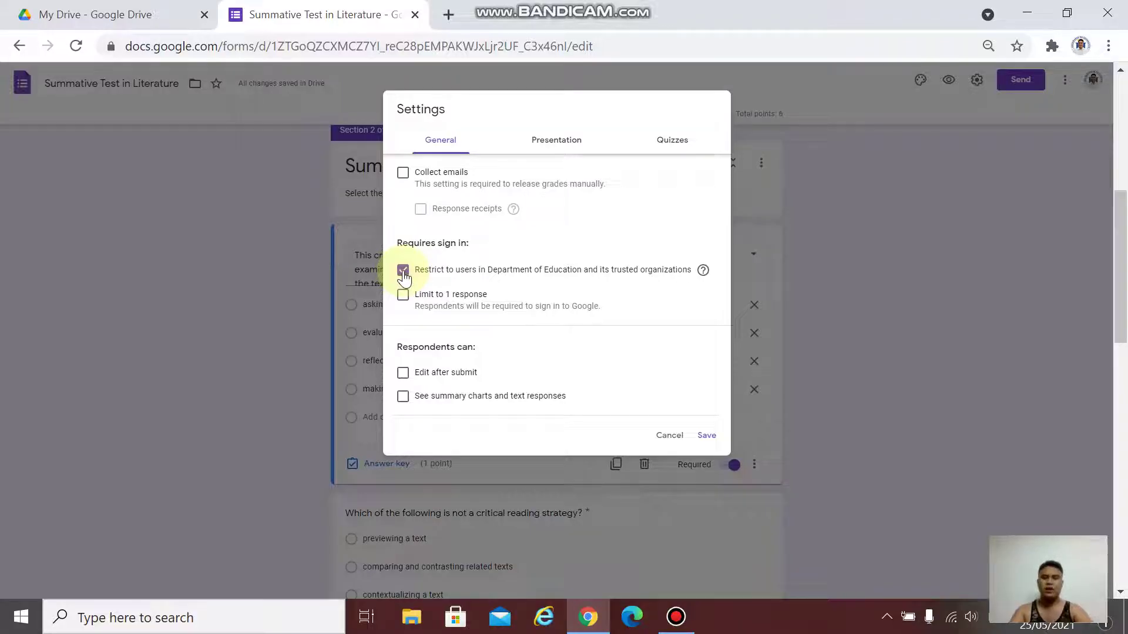
{"action": "left_click", "coordinate": [403, 273]}
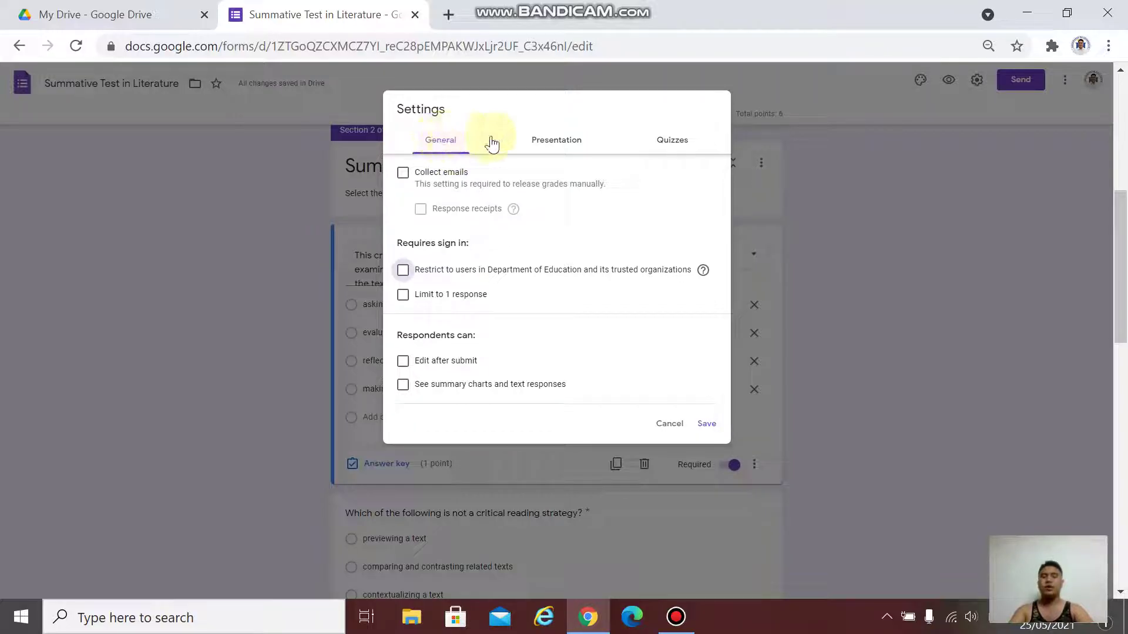
{"action": "left_click", "coordinate": [669, 141]}
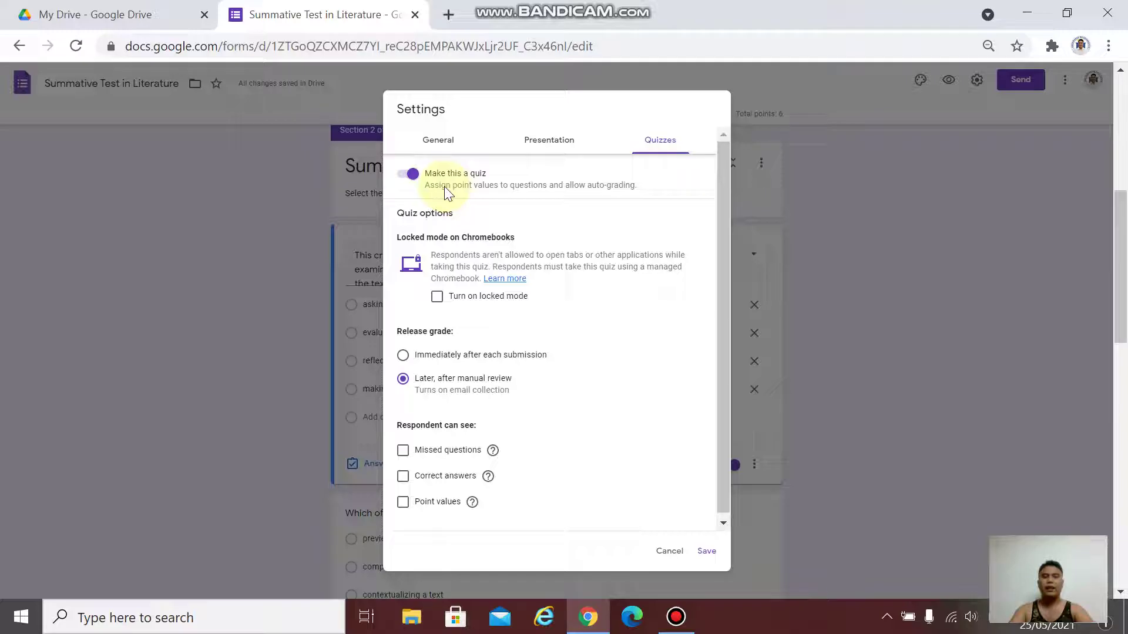
{"action": "left_click", "coordinate": [410, 174]}
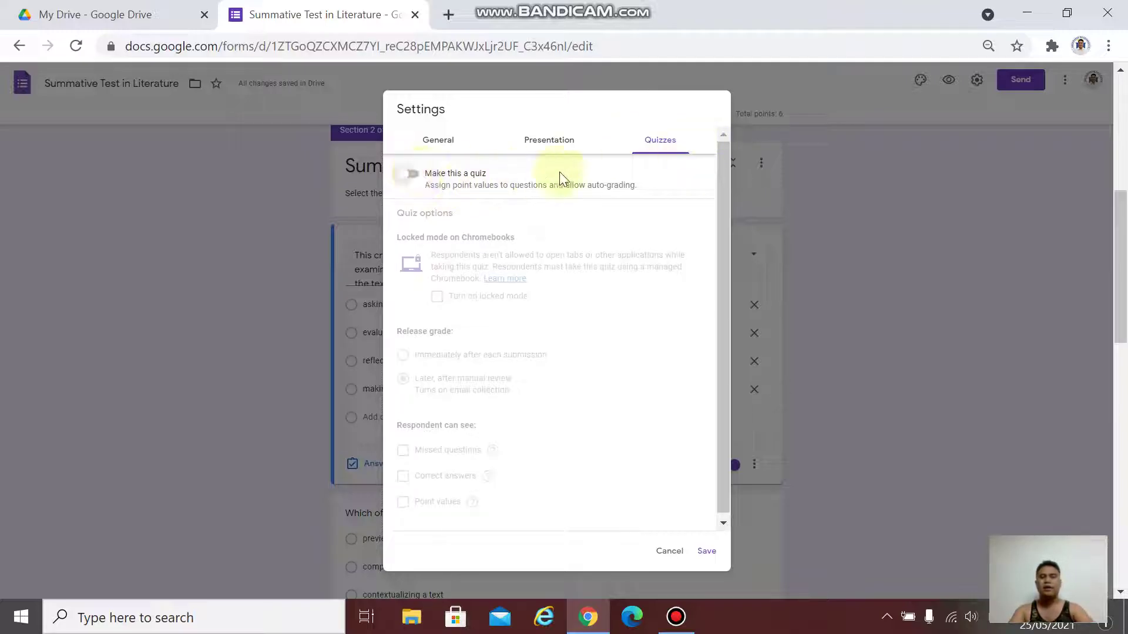
{"action": "left_click", "coordinate": [412, 177]}
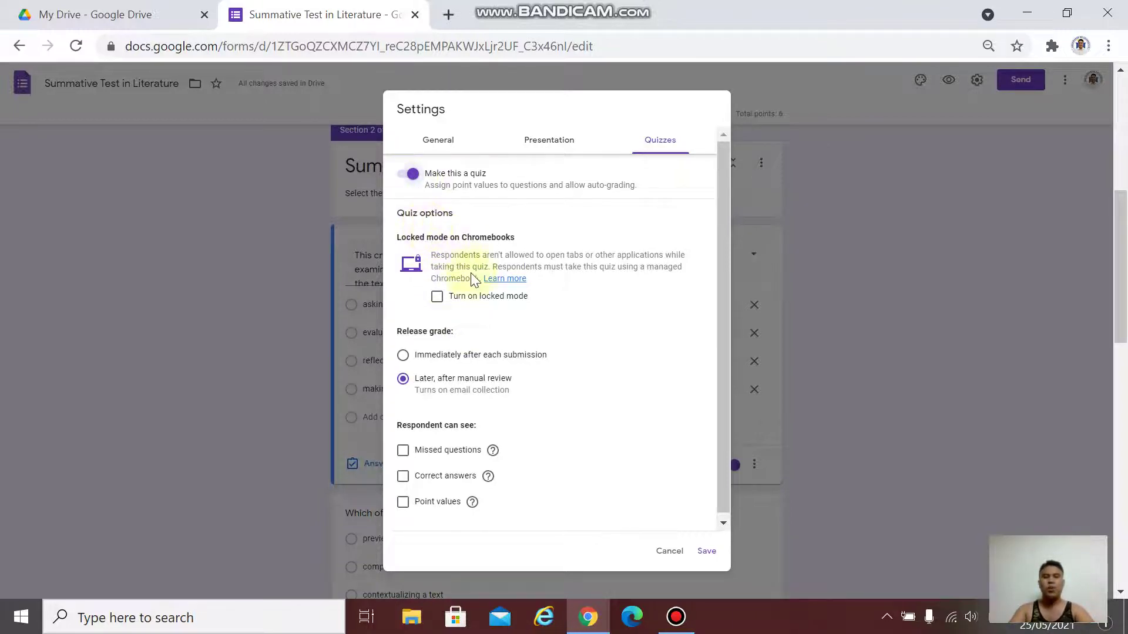
{"action": "scroll", "coordinate": [480, 318], "scroll_direction": "down", "scroll_amount": 2}
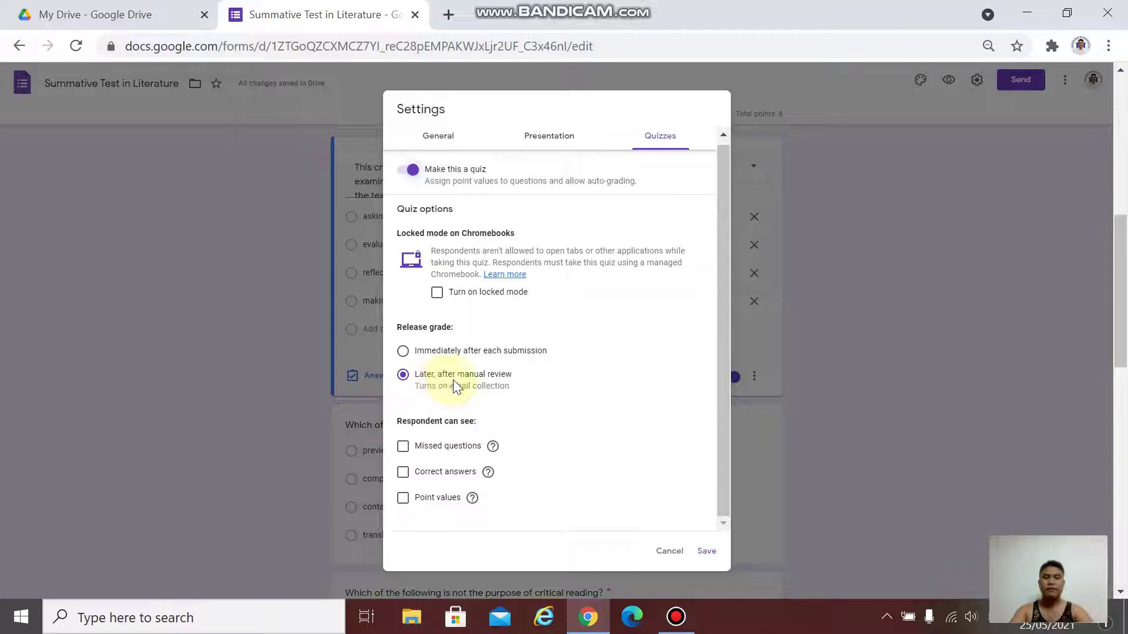
{"action": "scroll", "coordinate": [461, 387], "scroll_direction": "down", "scroll_amount": 2}
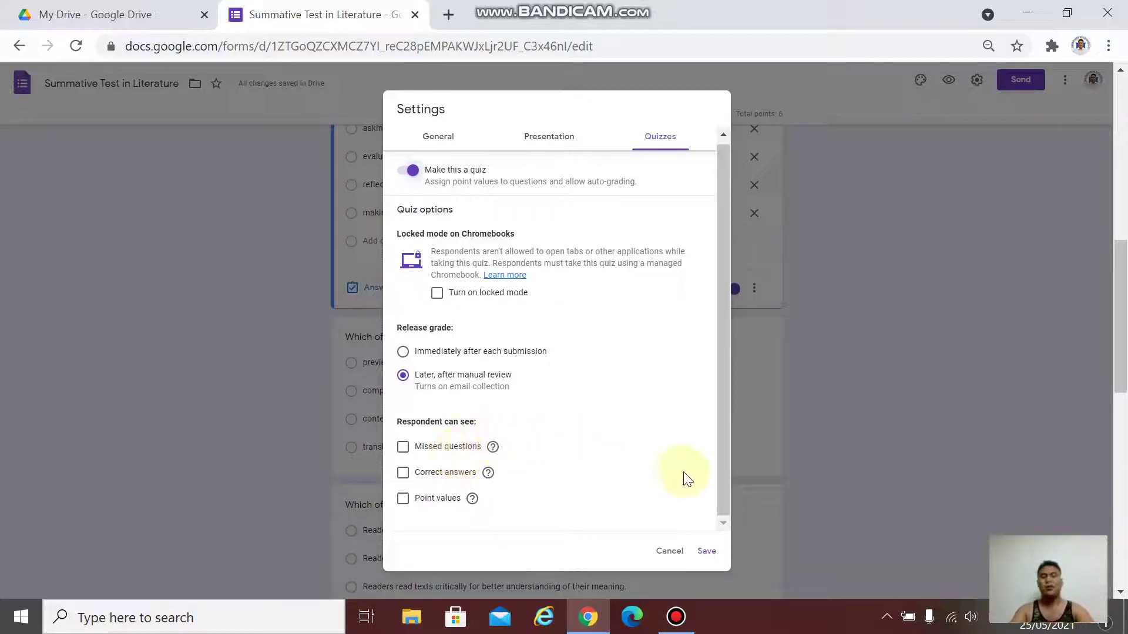
{"action": "left_click", "coordinate": [705, 552]}
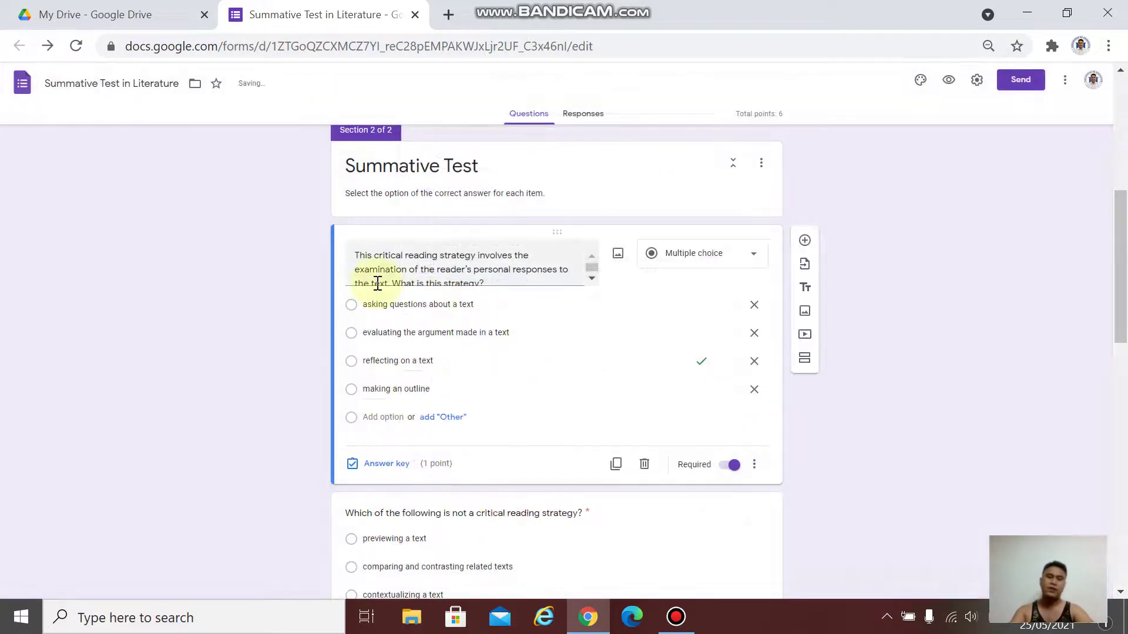
Open the answer key of the section's first question and check its marked answer and point value
{"action": "triple_click", "coordinate": [380, 269]}
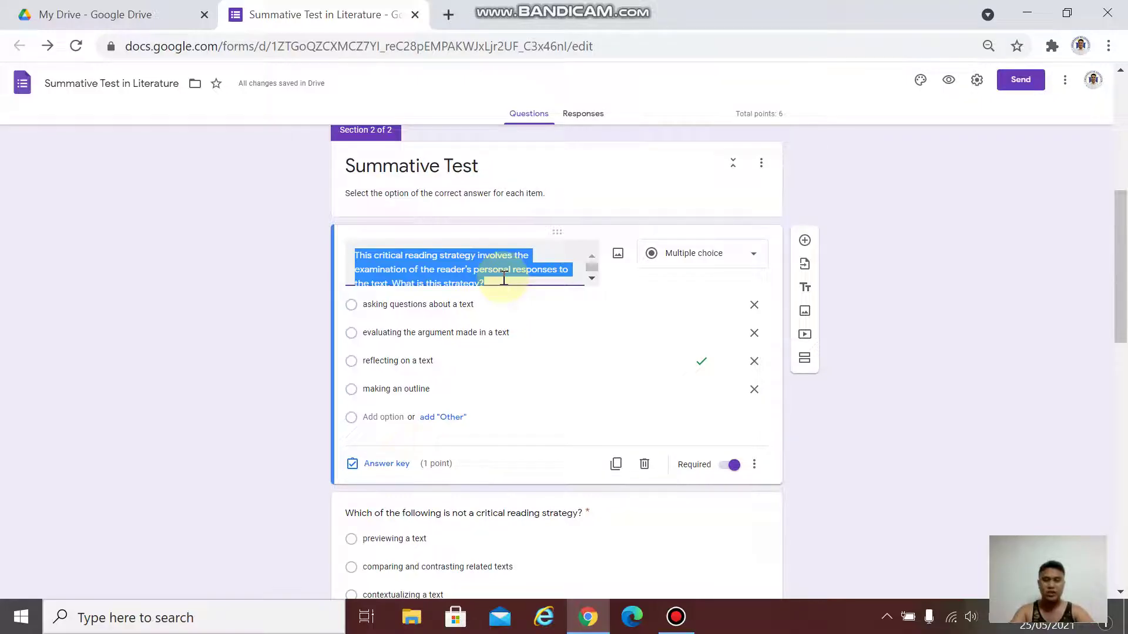
{"action": "left_click", "coordinate": [381, 465]}
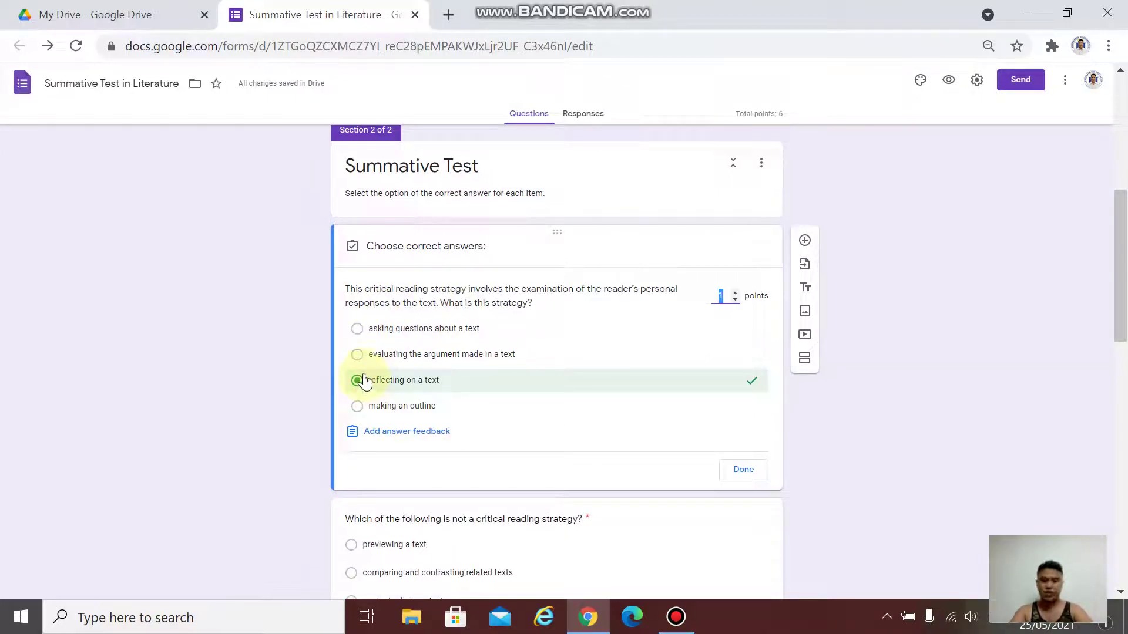
{"action": "left_click", "coordinate": [727, 298]}
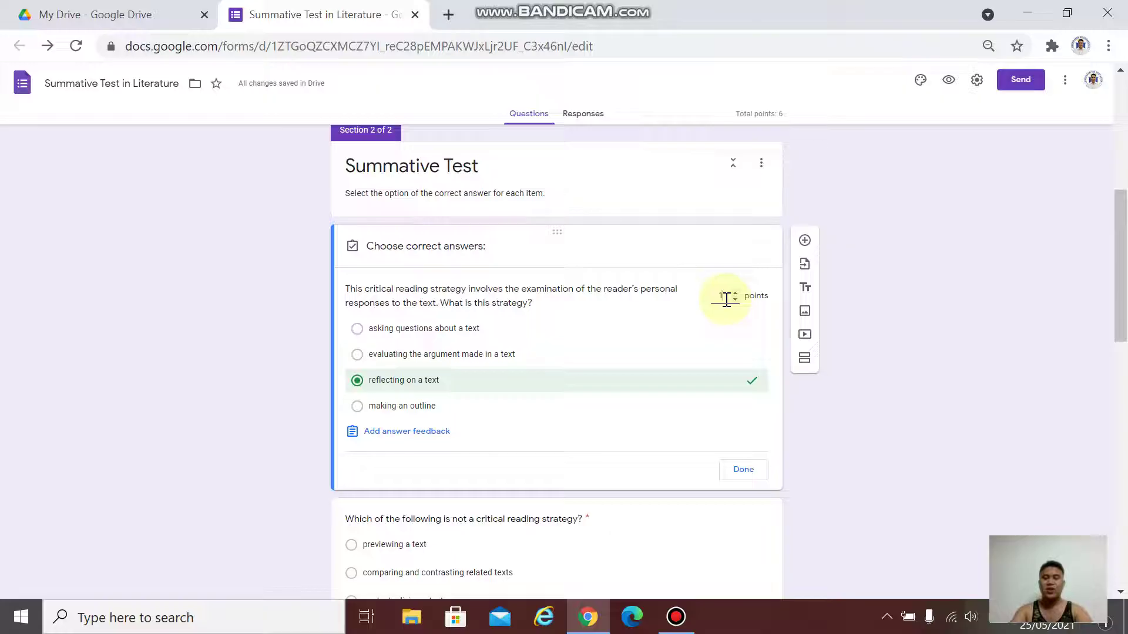
{"action": "scroll", "coordinate": [488, 265], "scroll_direction": "down", "scroll_amount": 3}
{"action": "scroll", "coordinate": [452, 259], "scroll_direction": "up", "scroll_amount": 3}
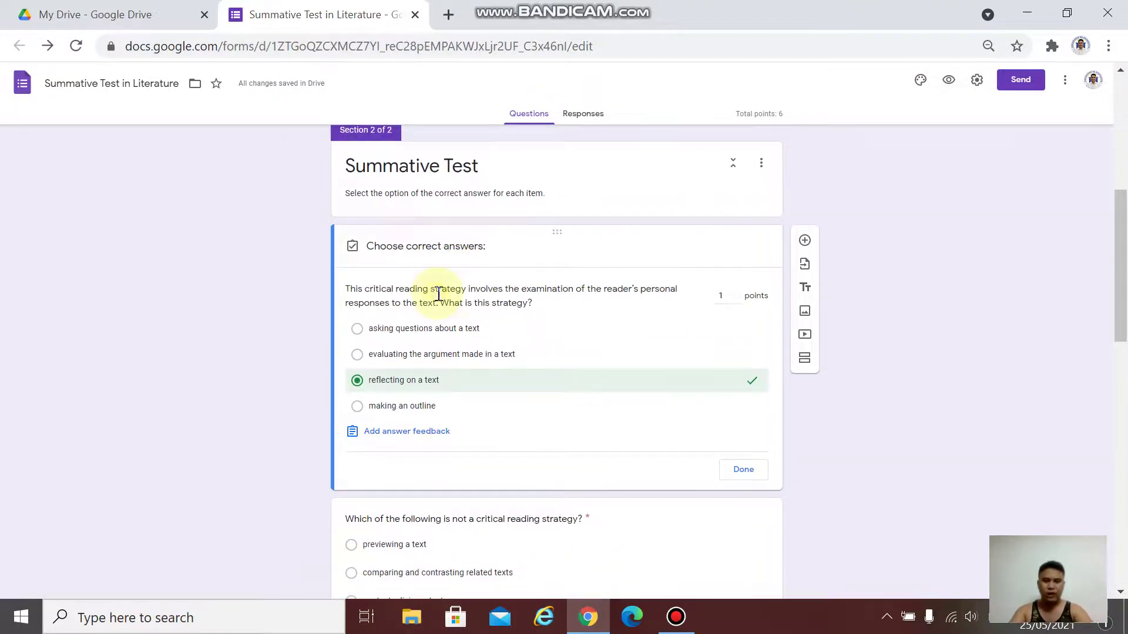
Look through the remaining imported questions down to the Annabel Lee figure-of-speech item, checking their marked answers and points
{"action": "scroll", "coordinate": [441, 328], "scroll_direction": "down", "scroll_amount": 4}
{"action": "left_click", "coordinate": [439, 326]}
{"action": "scroll", "coordinate": [436, 348], "scroll_direction": "down", "scroll_amount": 3}
{"action": "left_click", "coordinate": [436, 339]}
{"action": "scroll", "coordinate": [441, 390], "scroll_direction": "down", "scroll_amount": 3}
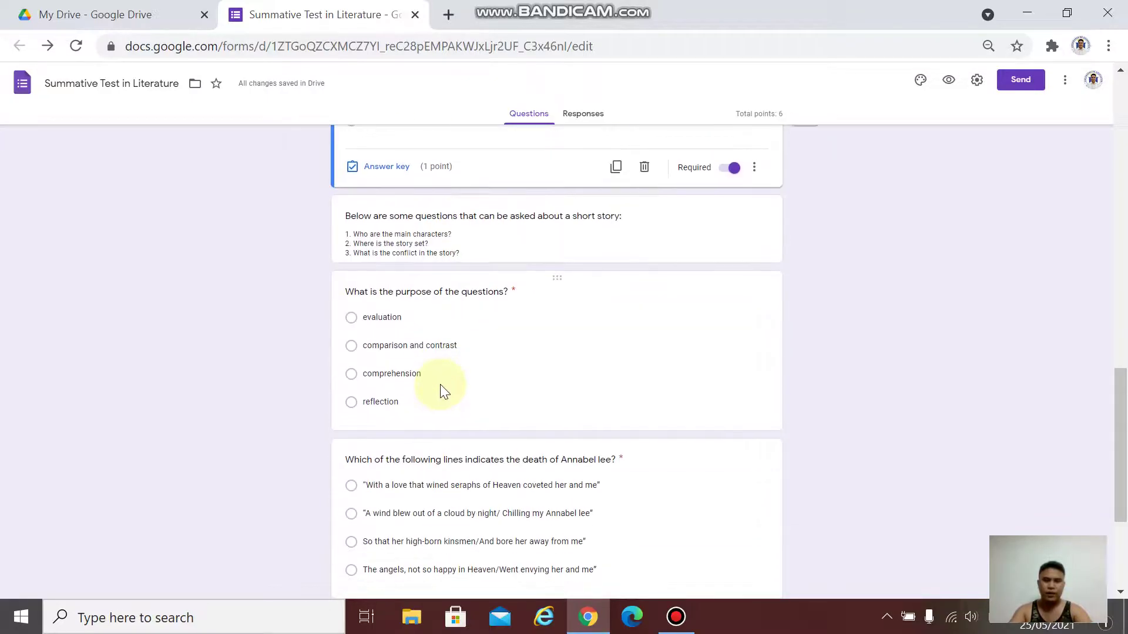
{"action": "left_click", "coordinate": [428, 340]}
{"action": "scroll", "coordinate": [435, 352], "scroll_direction": "down", "scroll_amount": 4}
{"action": "left_click", "coordinate": [435, 350]}
{"action": "left_click", "coordinate": [456, 481]}
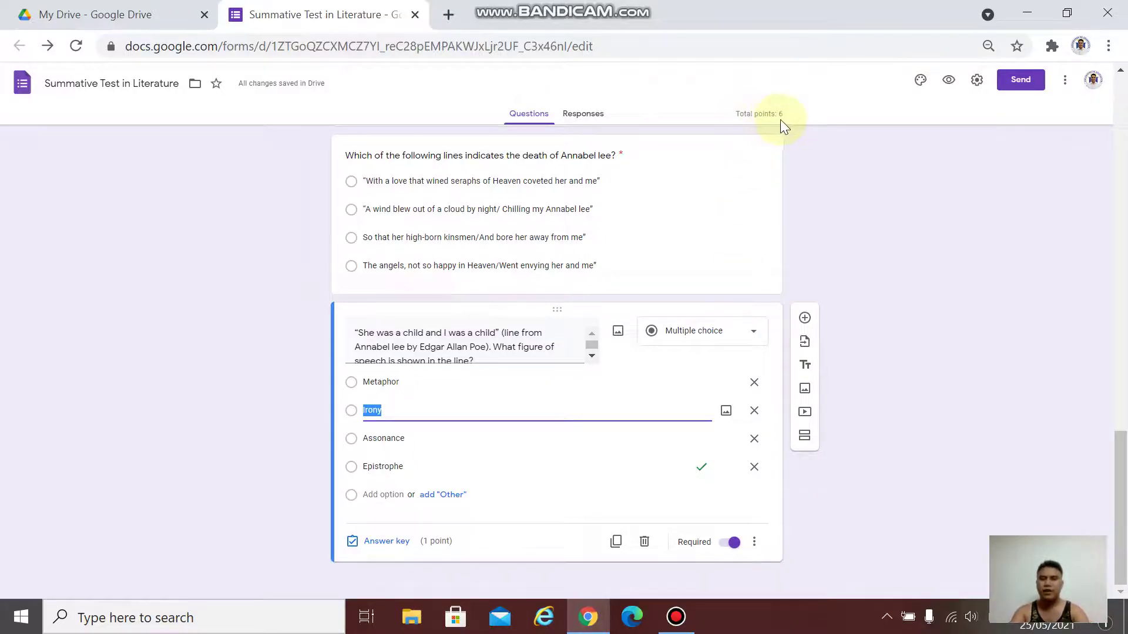
Enlarge the page and examine the form's total points
{"action": "key", "text": "ctrl+plus"}
{"action": "key", "text": "ctrl+plus"}
{"action": "key", "text": "ctrl+plus"}
{"action": "key", "text": "ctrl+plus"}
{"action": "key", "text": "ctrl+plus"}
{"action": "scroll", "coordinate": [901, 360], "scroll_direction": "up", "scroll_amount": 15}
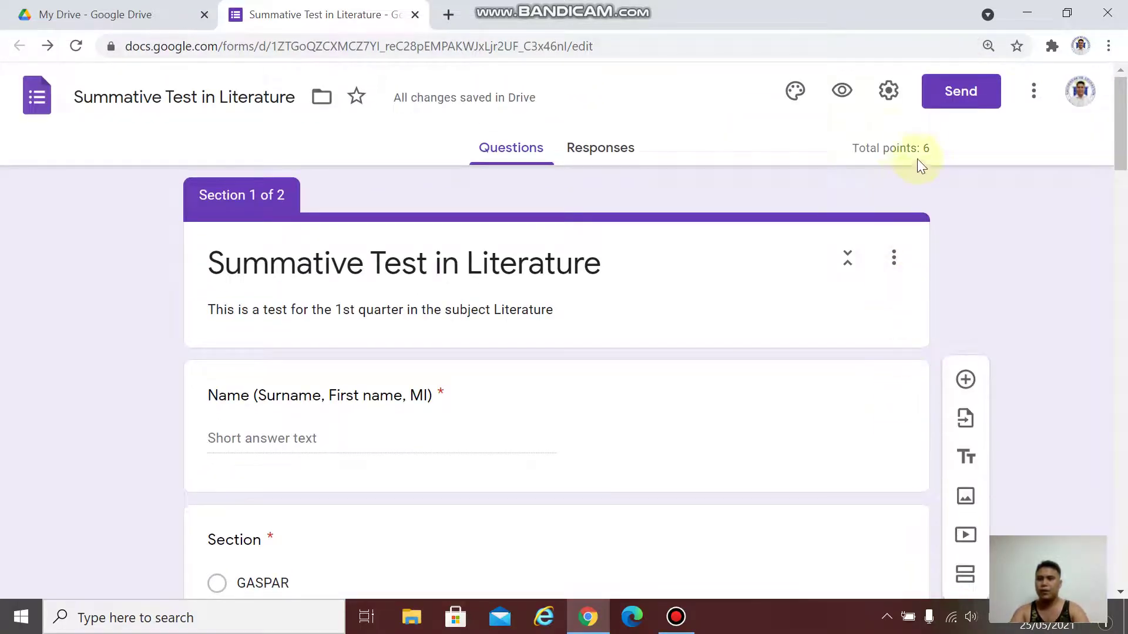
{"action": "left_click_drag", "start_coordinate": [853, 148], "coordinate": [932, 148]}
{"action": "triple_click", "coordinate": [925, 148]}
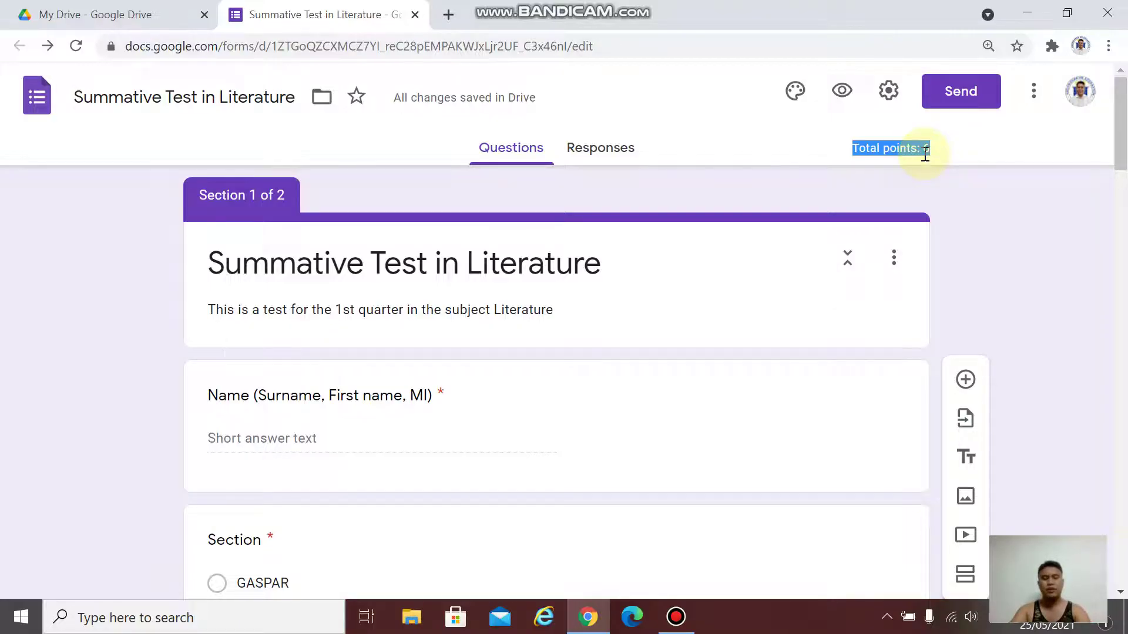
Compare the point values of the first two critical reading questions with the form's total points
{"action": "scroll", "coordinate": [592, 322], "scroll_direction": "down", "scroll_amount": 14}
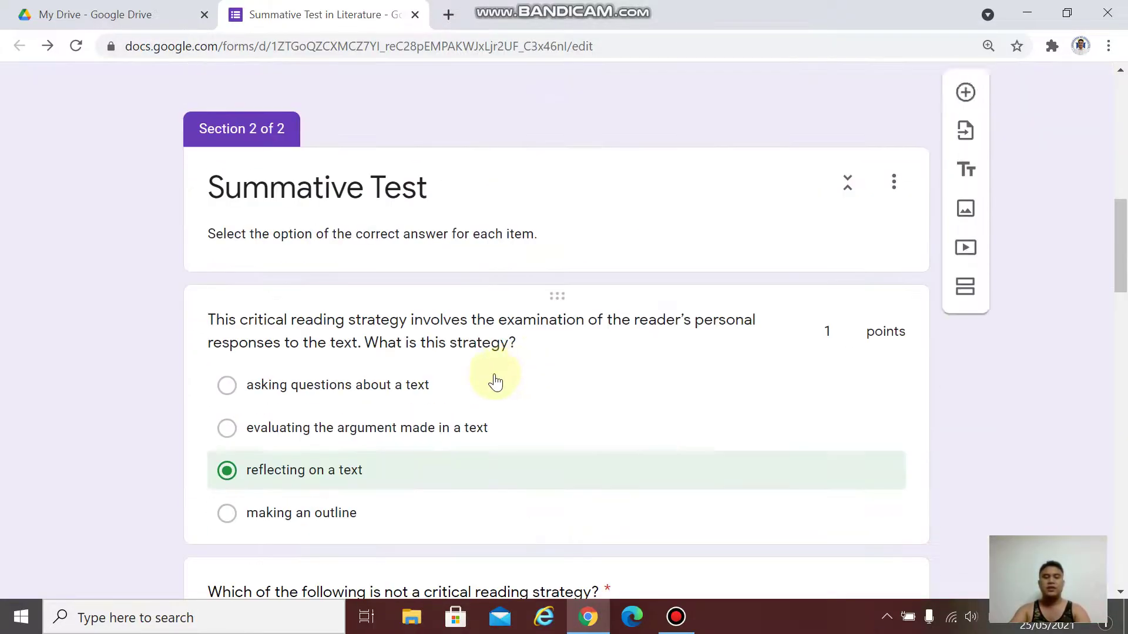
{"action": "left_click", "coordinate": [472, 382]}
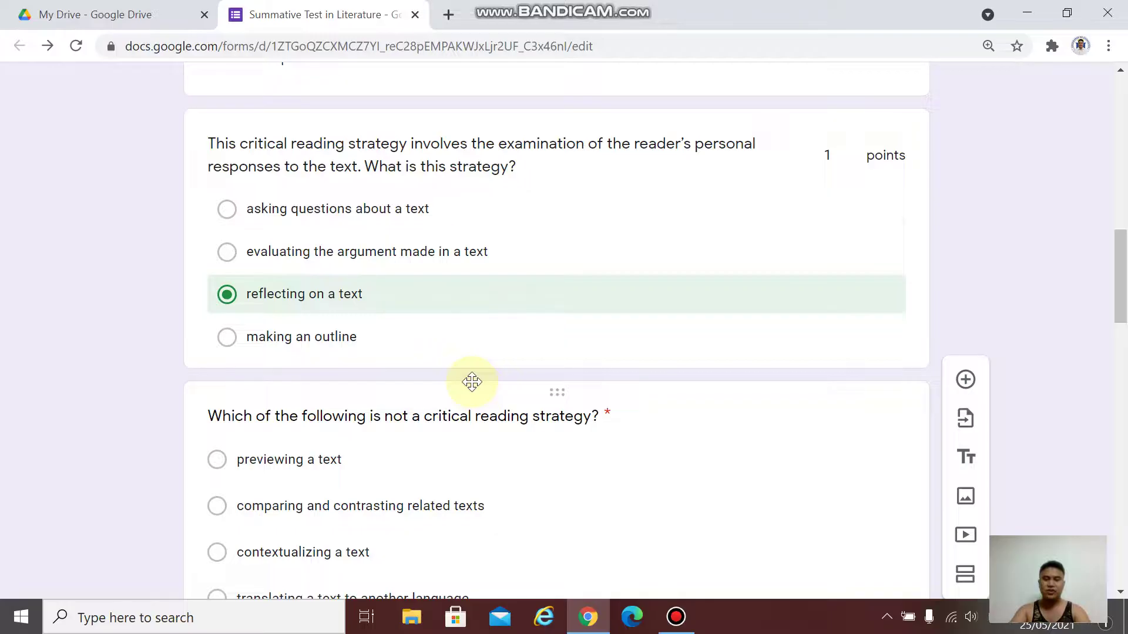
{"action": "scroll", "coordinate": [472, 383], "scroll_direction": "down", "scroll_amount": 3}
{"action": "left_click", "coordinate": [429, 385]}
{"action": "scroll", "coordinate": [375, 379], "scroll_direction": "down", "scroll_amount": 3}
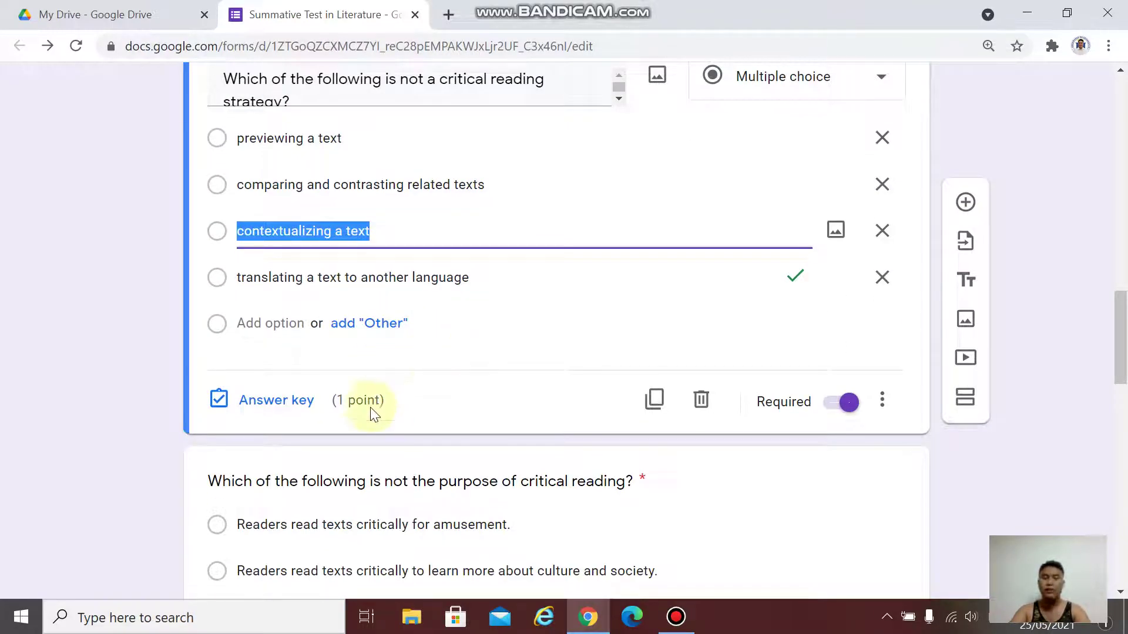
{"action": "scroll", "coordinate": [493, 353], "scroll_direction": "up", "scroll_amount": 8}
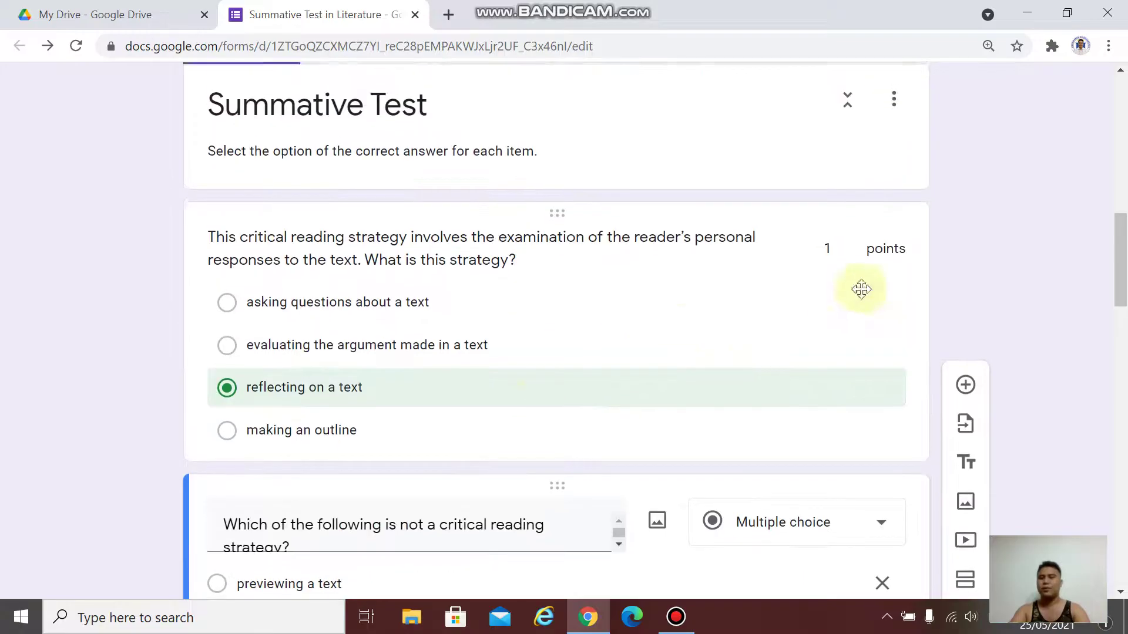
{"action": "scroll", "coordinate": [861, 289], "scroll_direction": "up", "scroll_amount": 14}
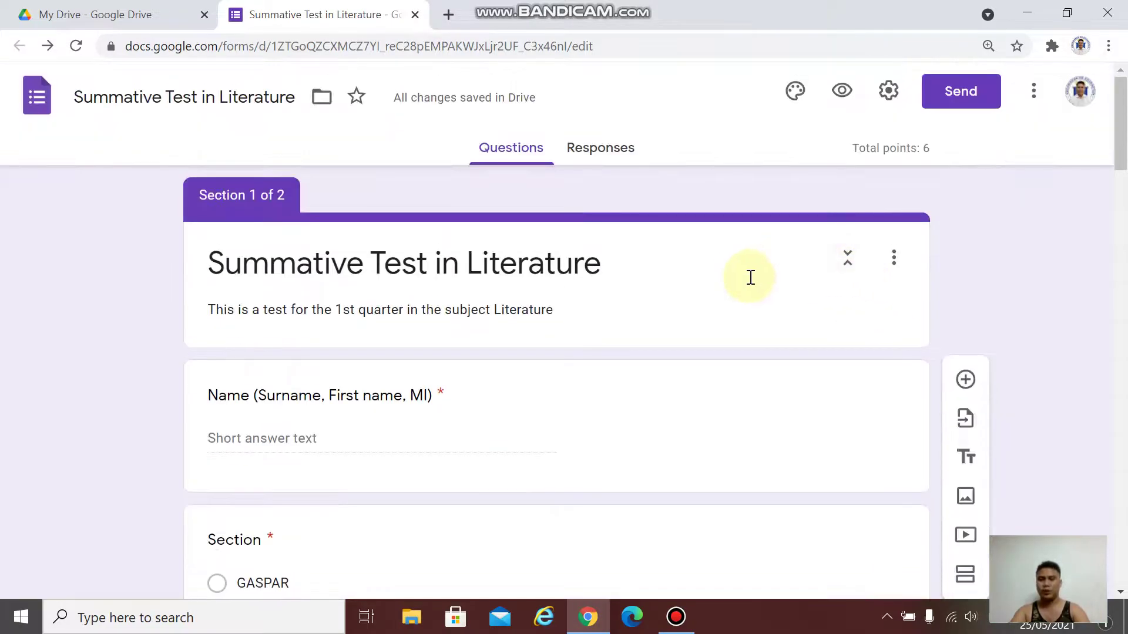
{"action": "key", "text": "ctrl+minus"}
{"action": "key", "text": "ctrl+minus"}
{"action": "key", "text": "ctrl+minus"}
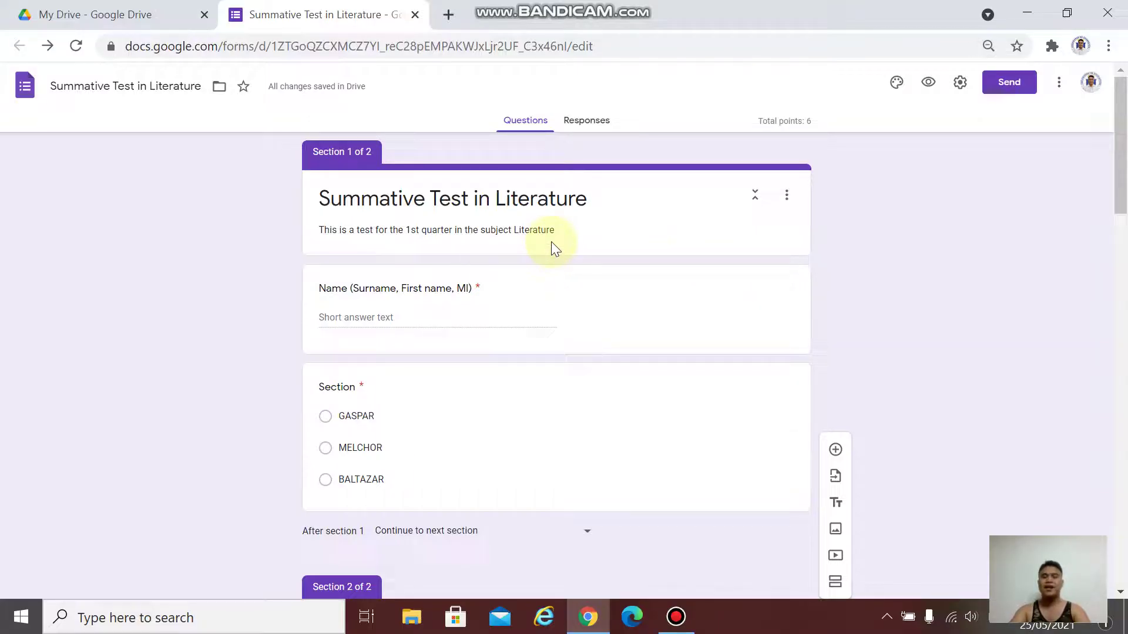
Create a new spreadsheet linked to the form's responses and return to the form's questions
{"action": "left_click", "coordinate": [600, 130]}
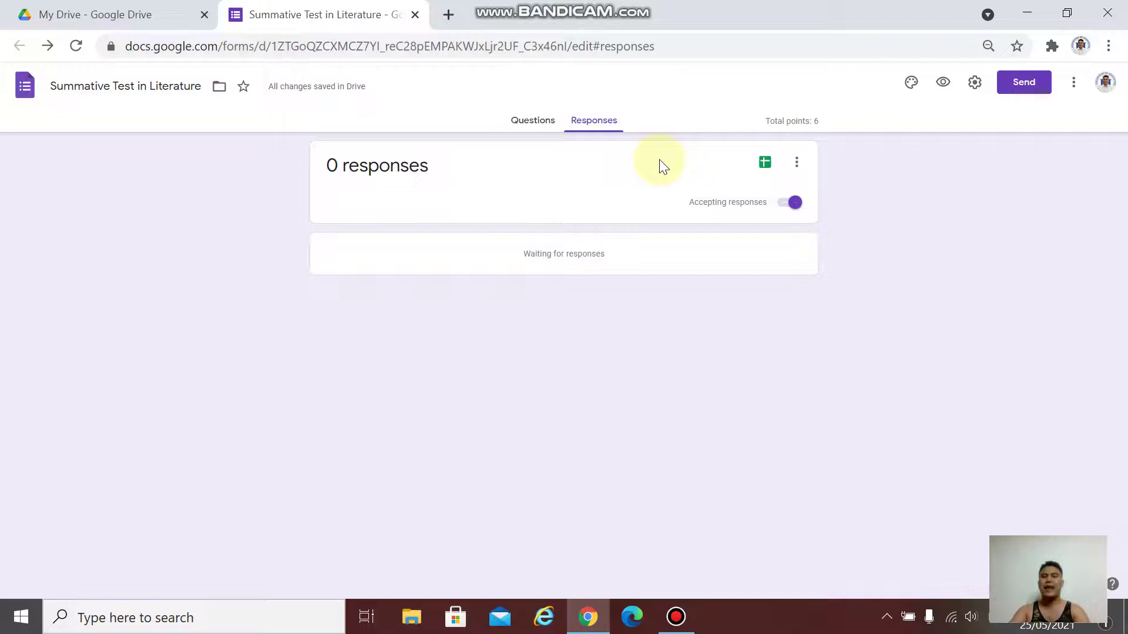
{"action": "left_click", "coordinate": [757, 165]}
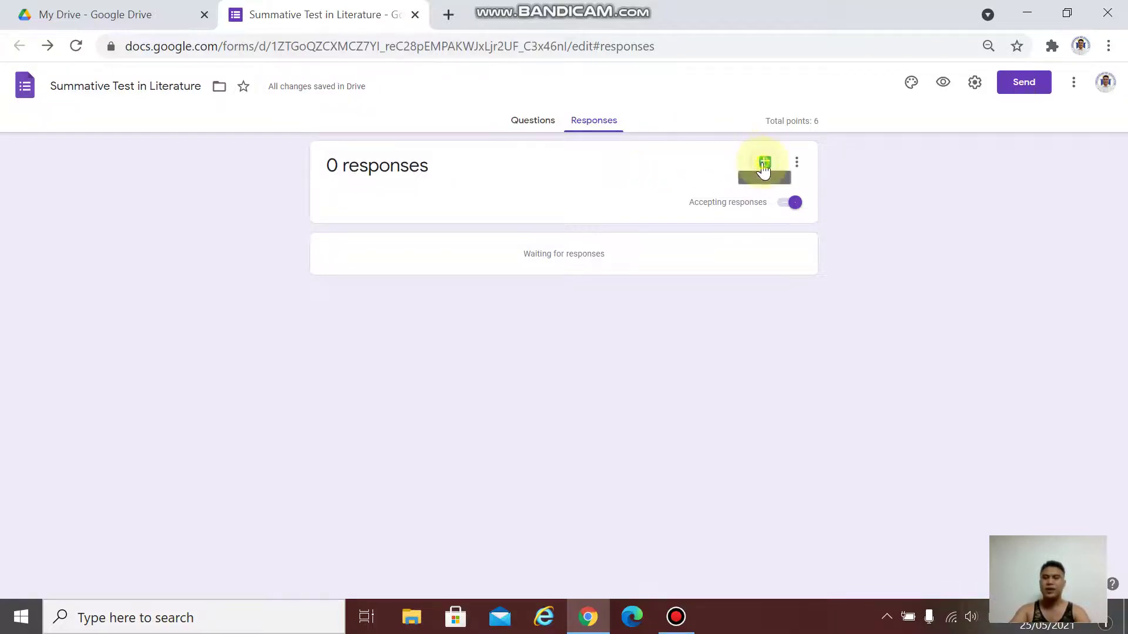
{"action": "left_click", "coordinate": [717, 247]}
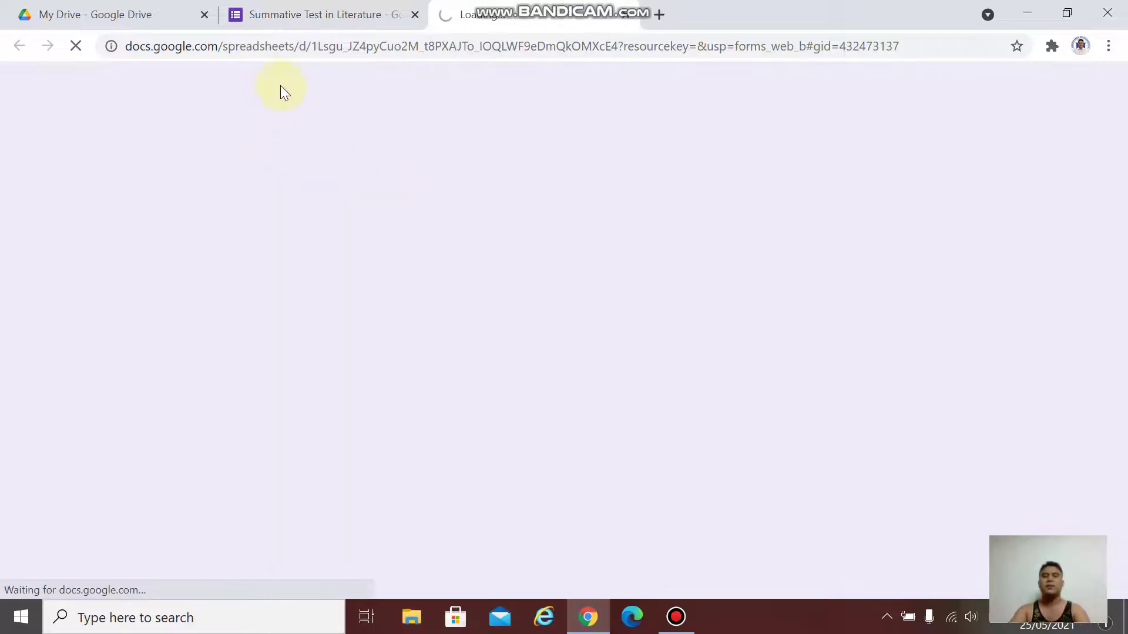
{"action": "left_click", "coordinate": [311, 12]}
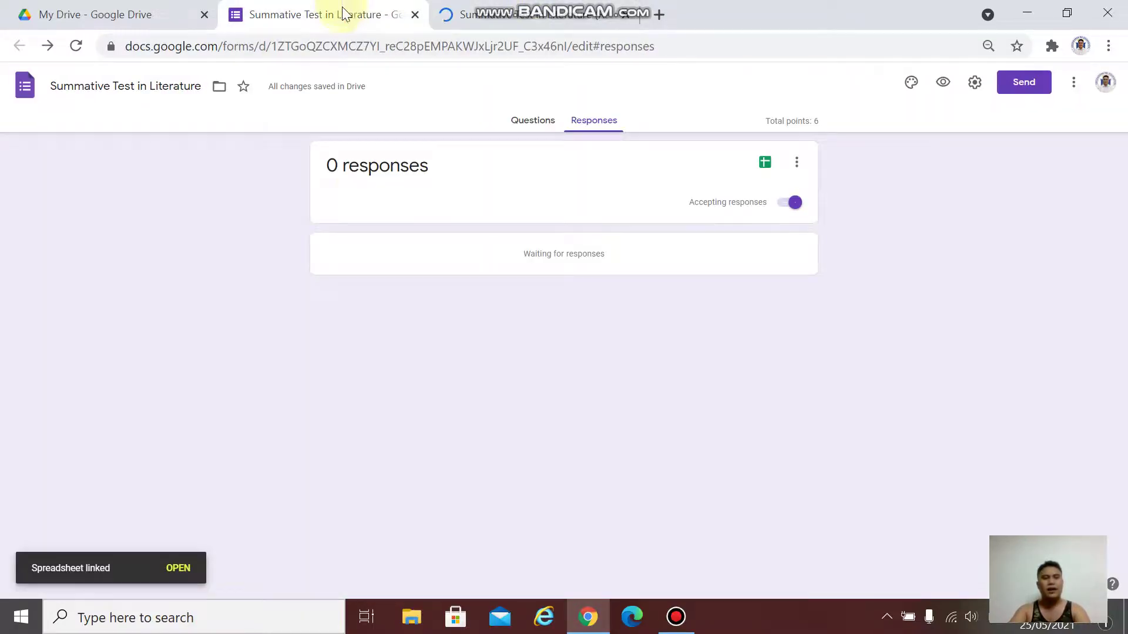
{"action": "left_click", "coordinate": [546, 122]}
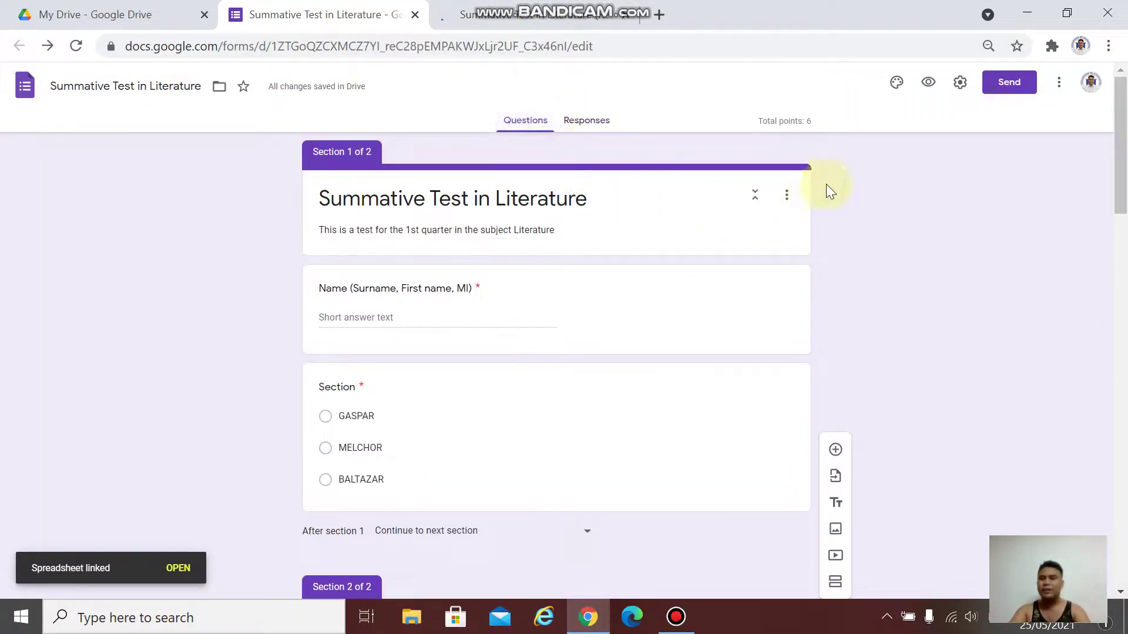
Check the question about the lines indicating Annabel Lee's death and generate a shortened link for sharing the form
{"action": "scroll", "coordinate": [828, 191], "scroll_direction": "down", "scroll_amount": 9}
{"action": "scroll", "coordinate": [770, 247], "scroll_direction": "down", "scroll_amount": 15}
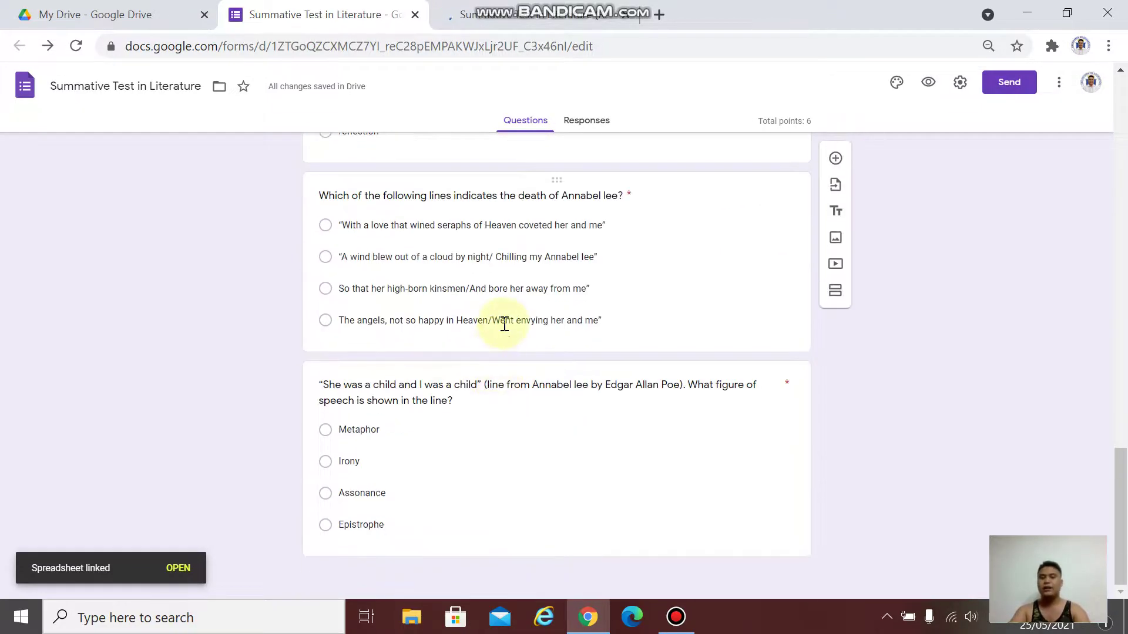
{"action": "left_click", "coordinate": [504, 325]}
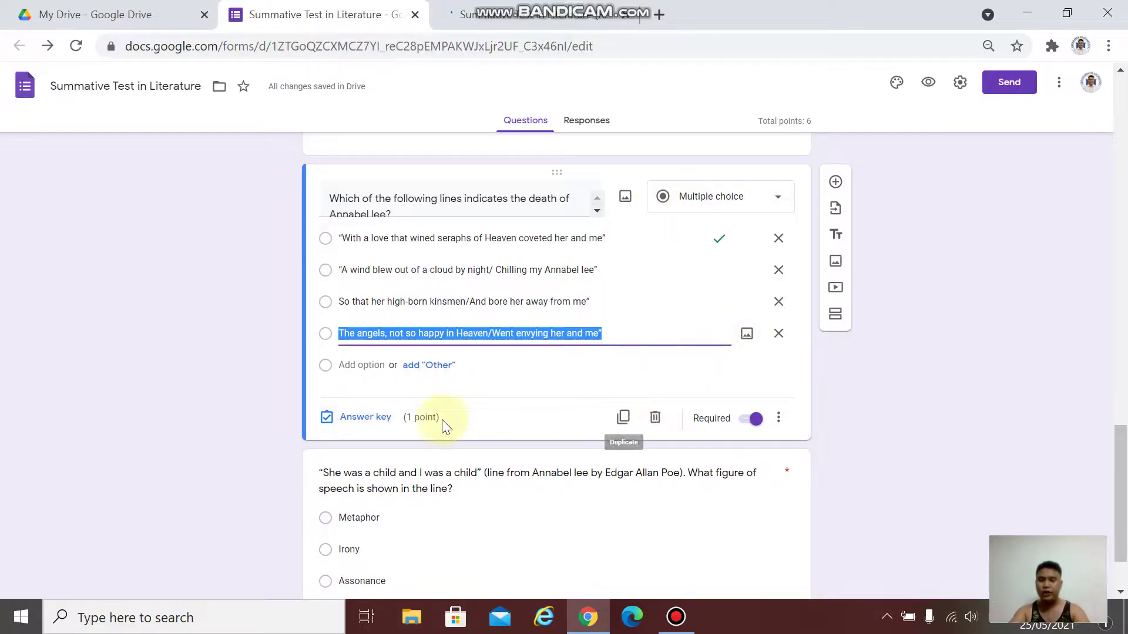
{"action": "left_click", "coordinate": [1015, 89]}
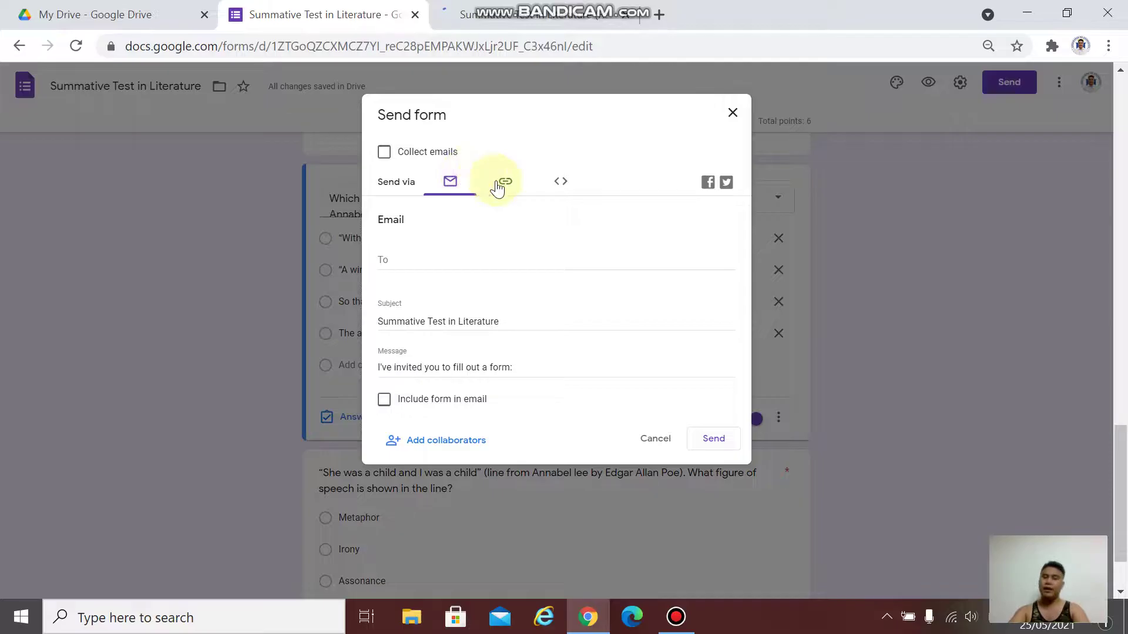
{"action": "left_click", "coordinate": [499, 186]}
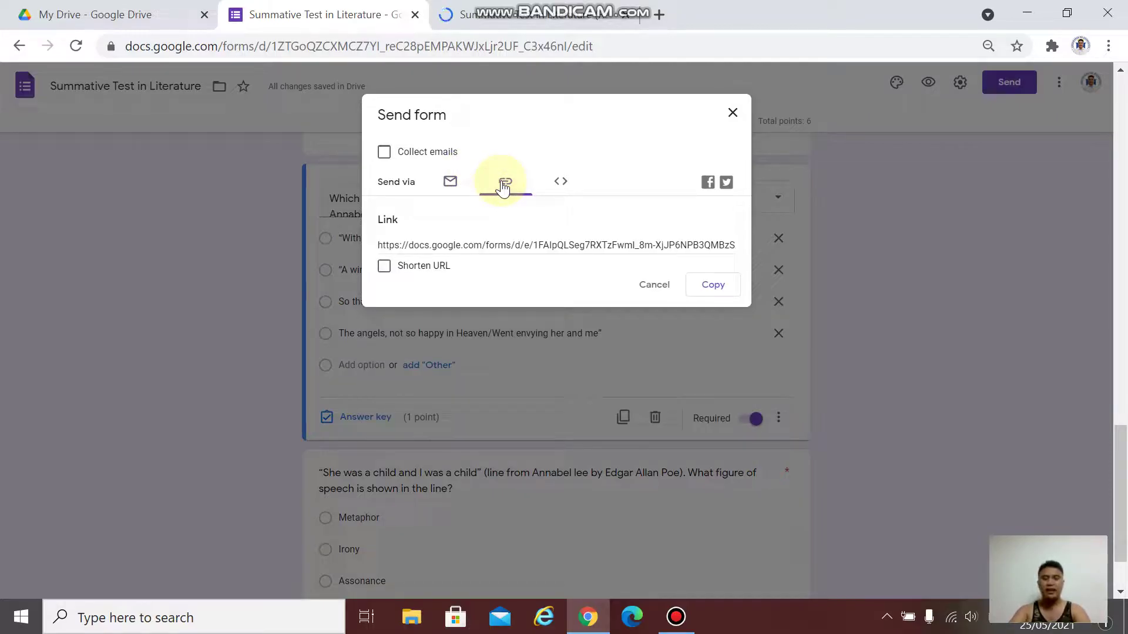
{"action": "left_click", "coordinate": [403, 265]}
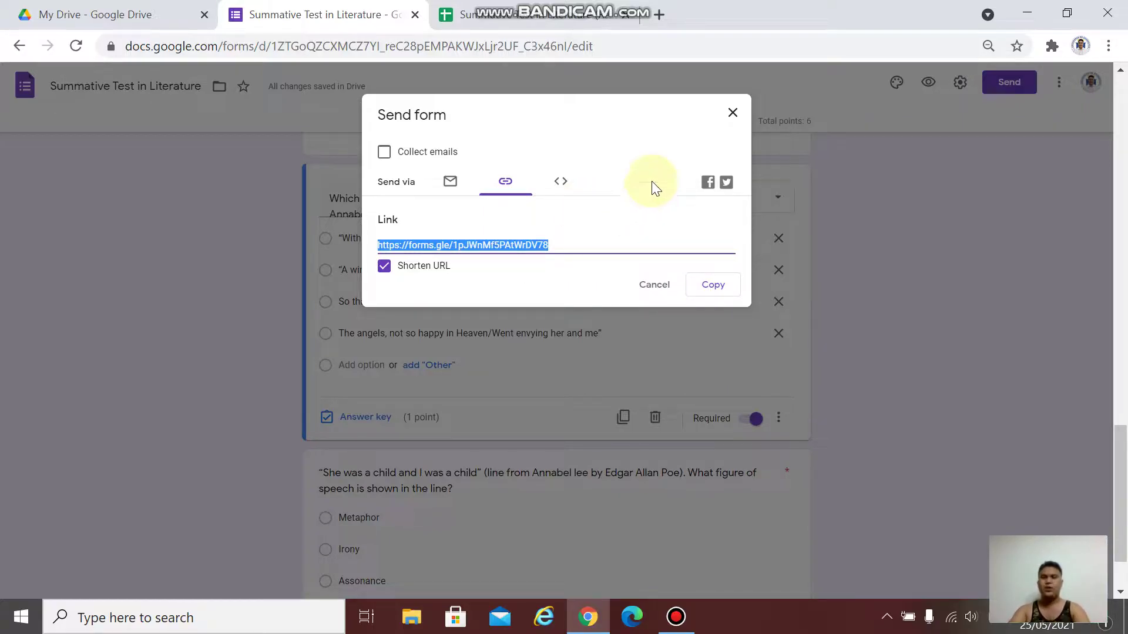
{"action": "left_click", "coordinate": [732, 113]}
Turn on locked mode on Chromebooks in the form's quiz options and save the settings
{"action": "left_click", "coordinate": [959, 82]}
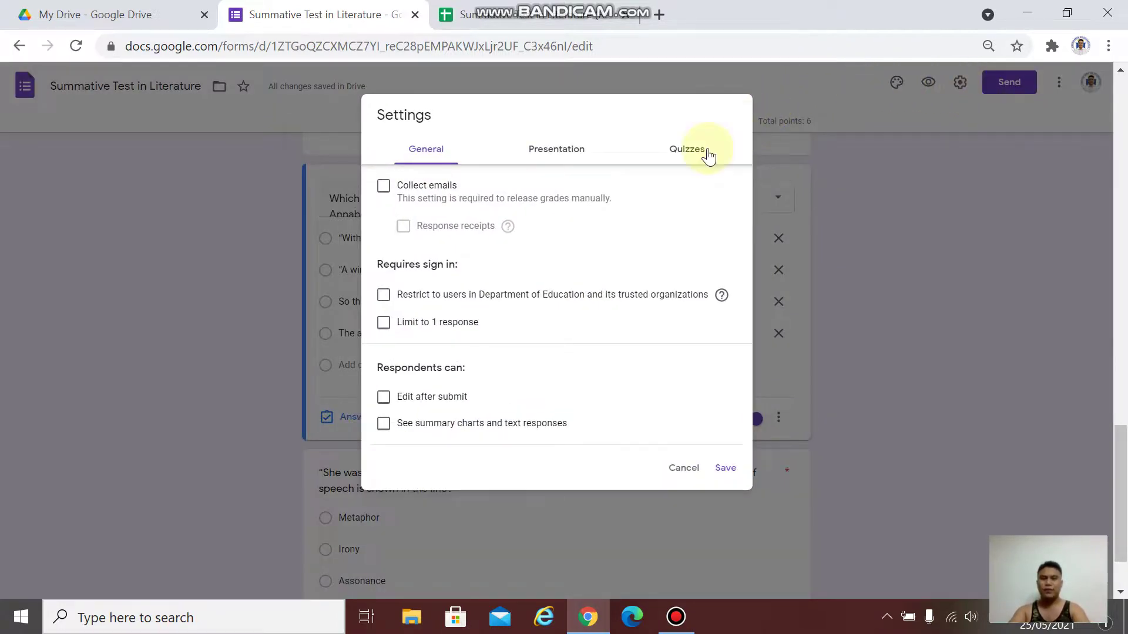
{"action": "left_click", "coordinate": [687, 149]}
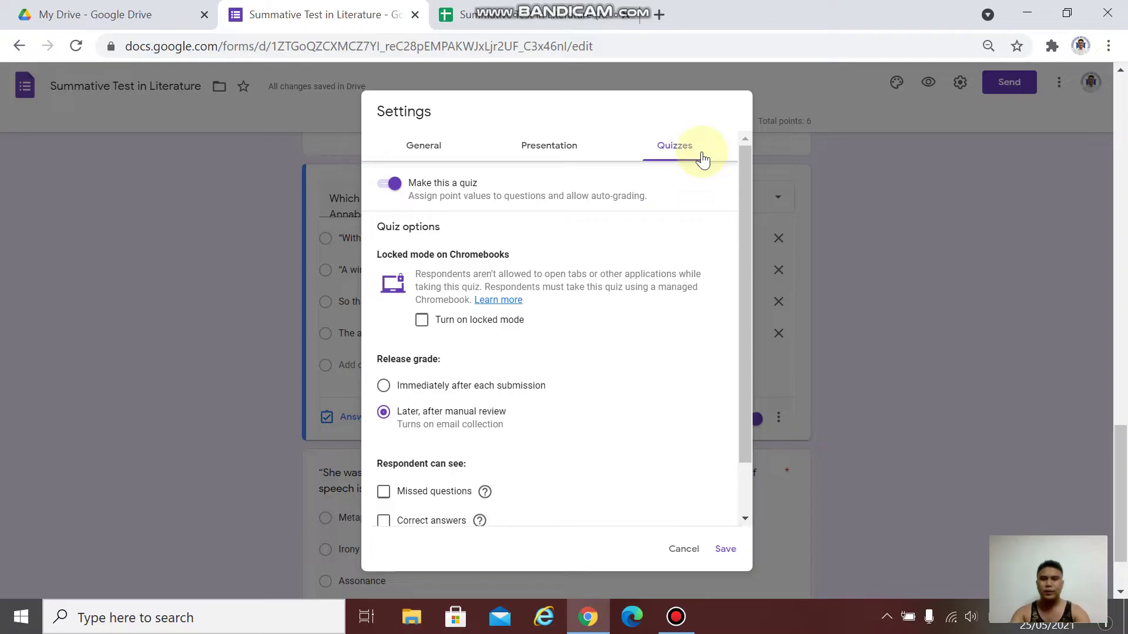
{"action": "left_click", "coordinate": [425, 324]}
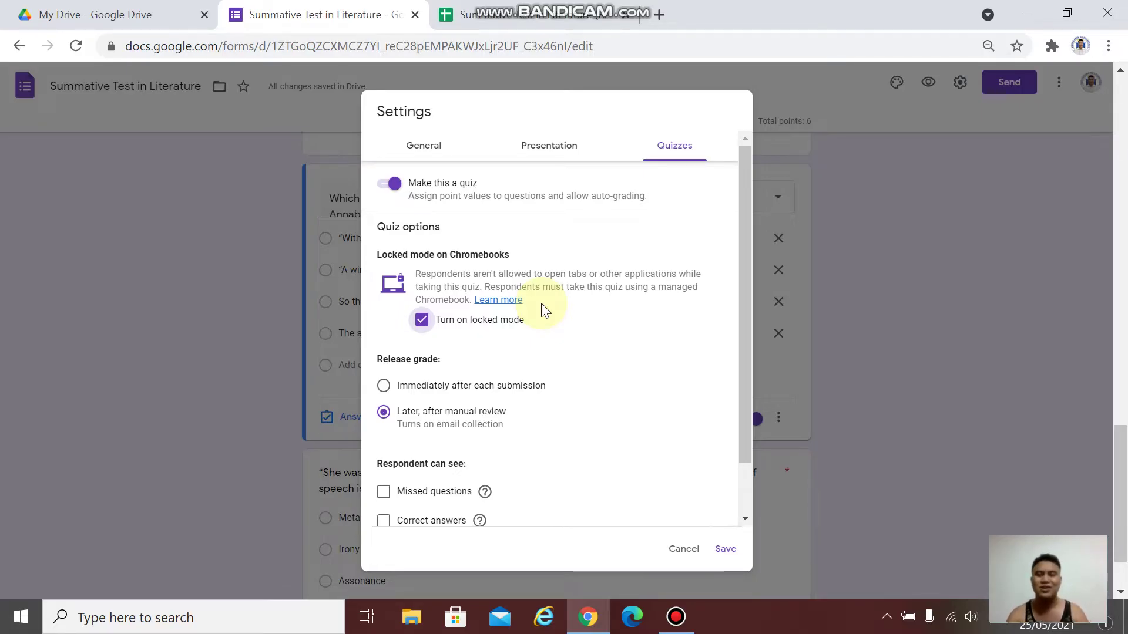
{"action": "left_click", "coordinate": [728, 551]}
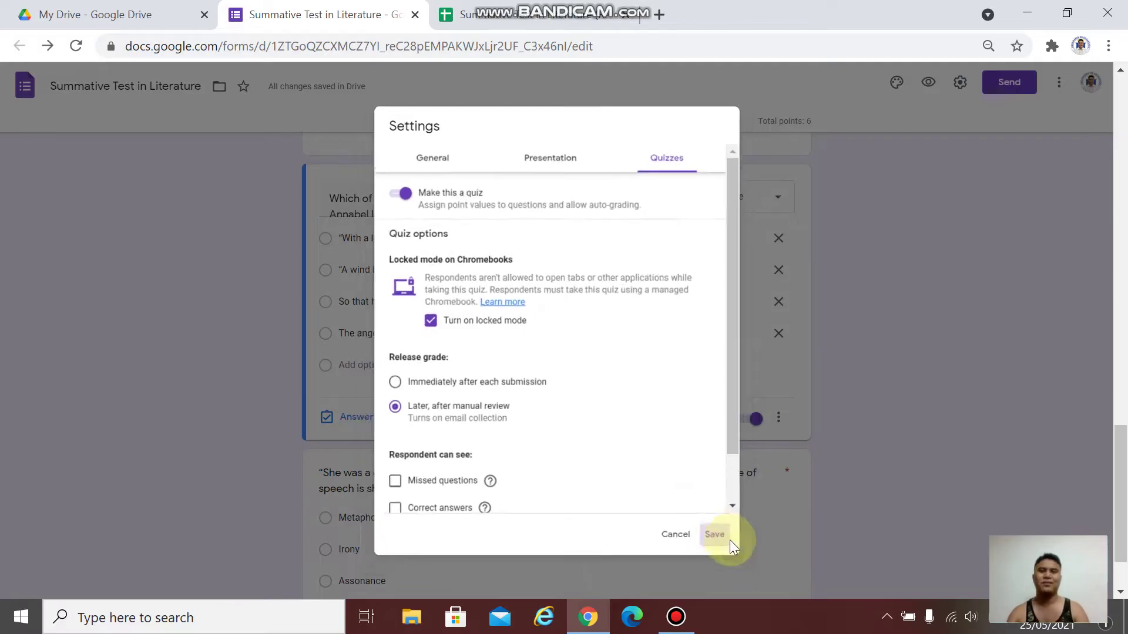